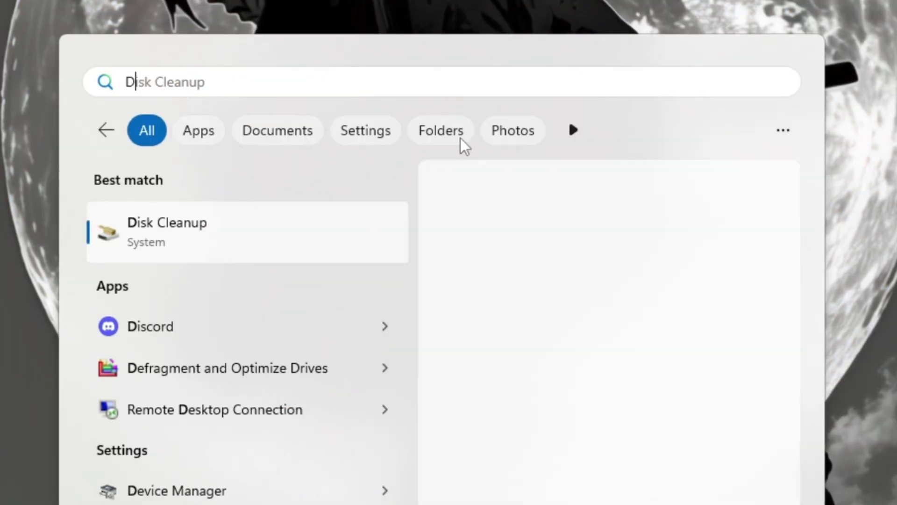
Step: Launch Device Manager, expand Network adapters and select the Realtek PCIe GbE Family Controller
text(ev)
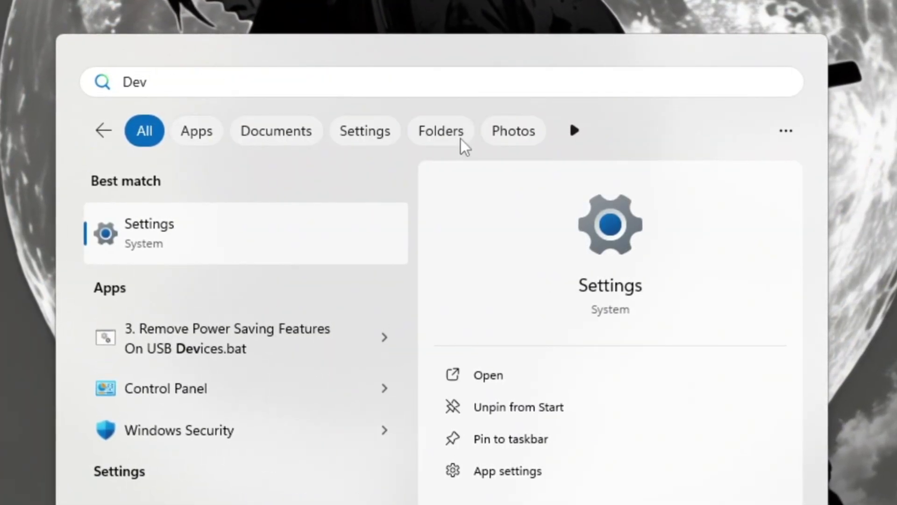
text(ice Ma)
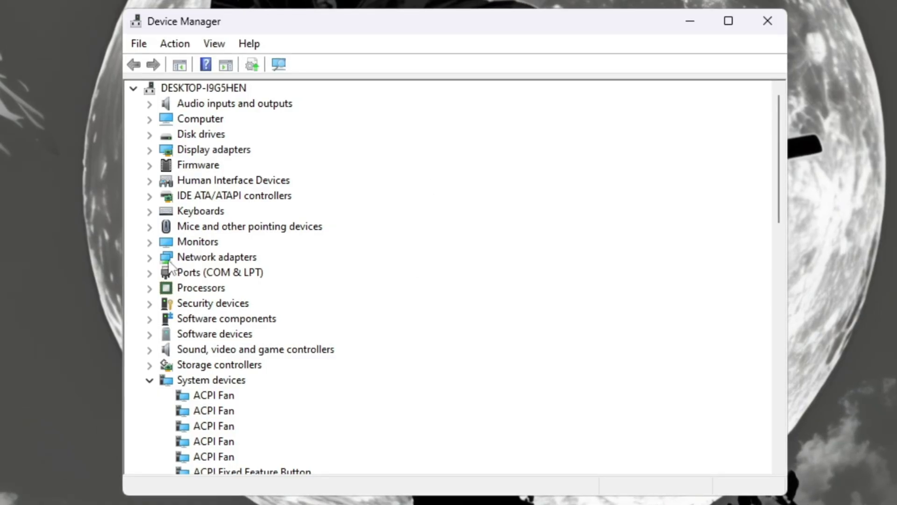
click(149, 258)
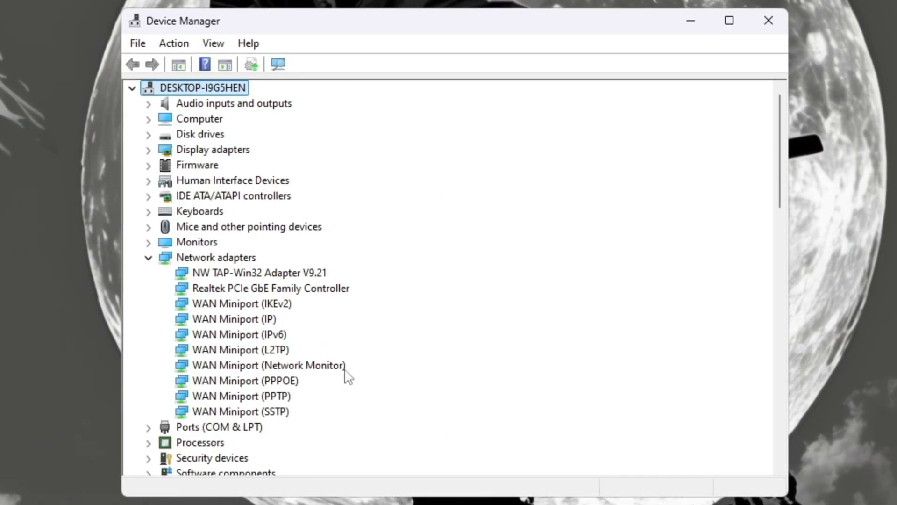
scroll(400, 338, down, 2)
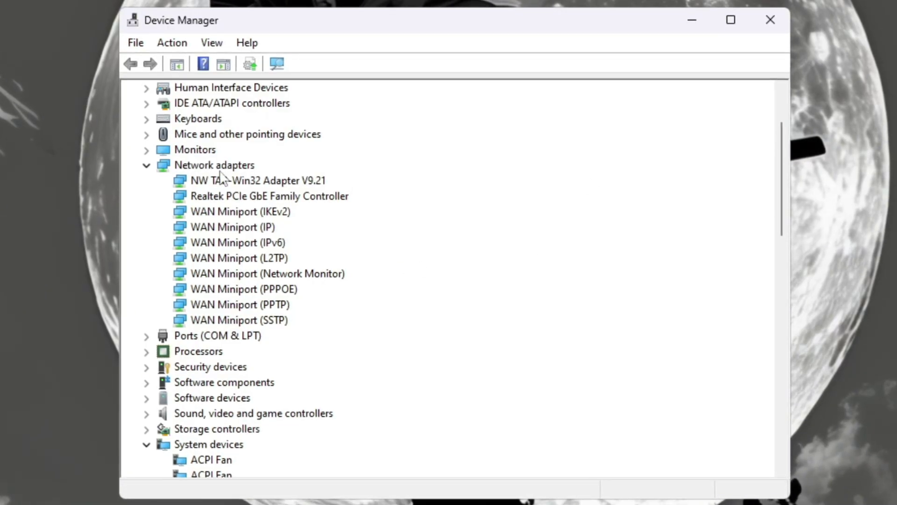
click(256, 197)
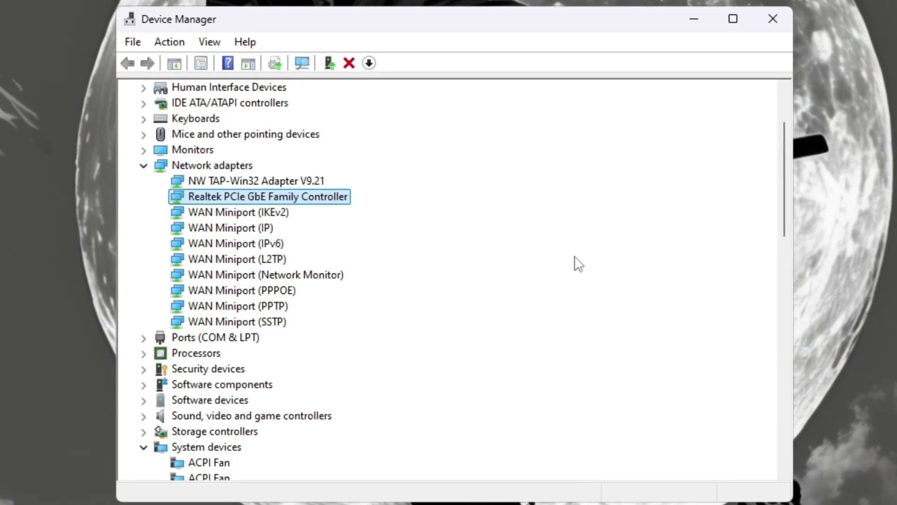
click(275, 181)
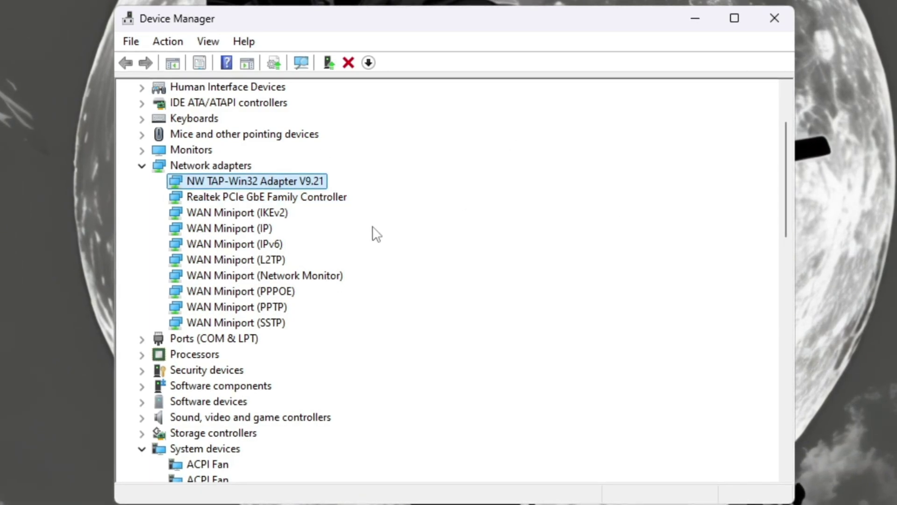
click(276, 197)
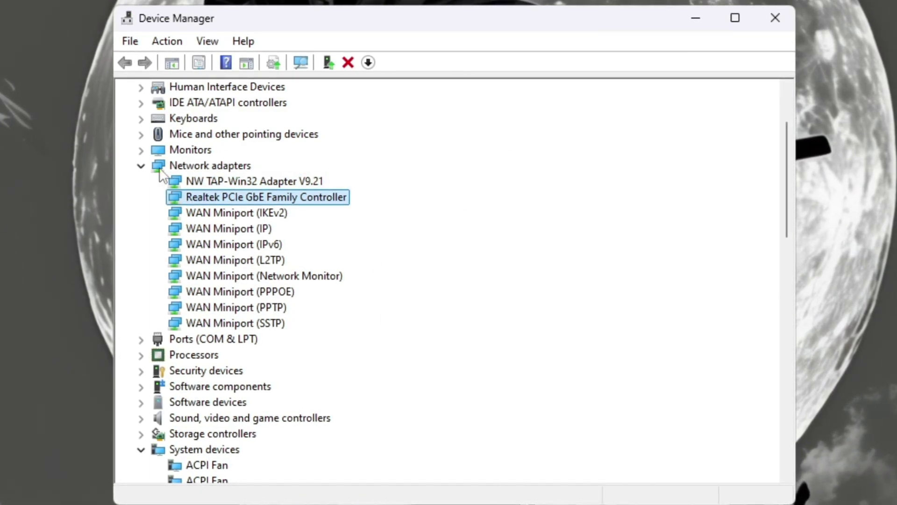
right_click(286, 199)
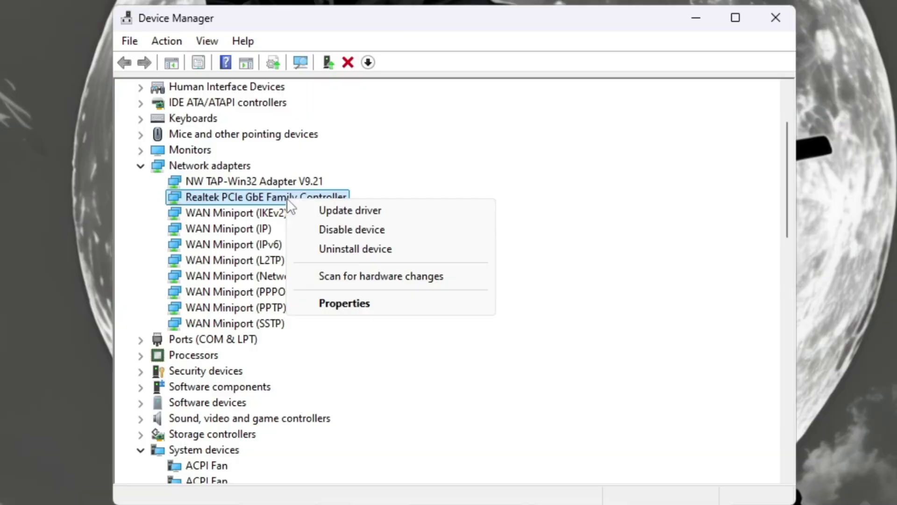
click(391, 212)
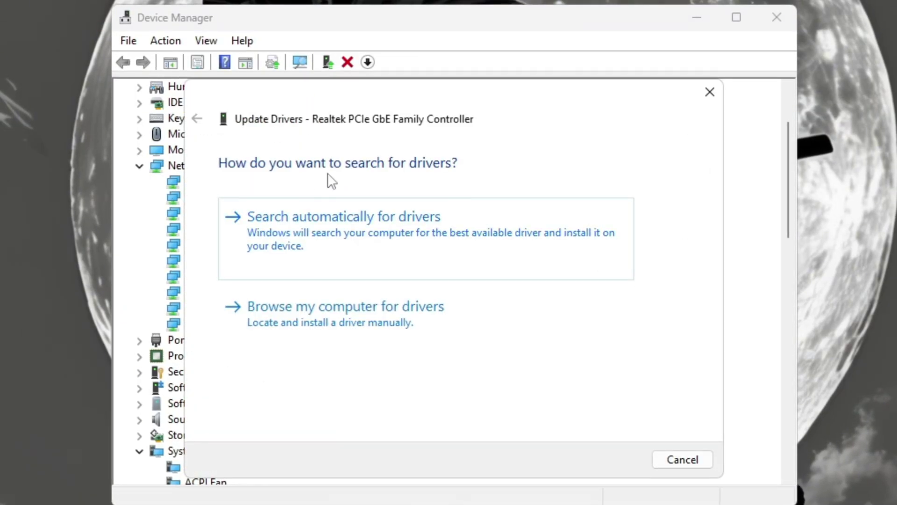
click(415, 247)
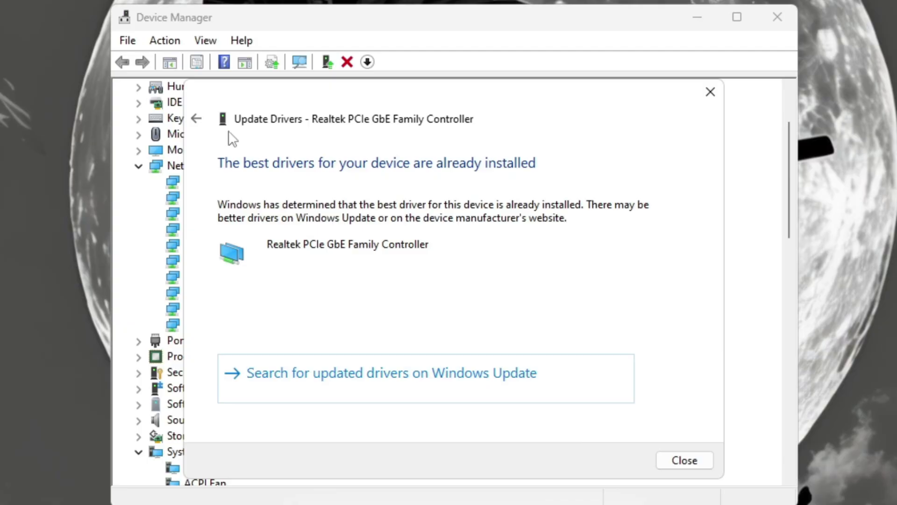
click(709, 456)
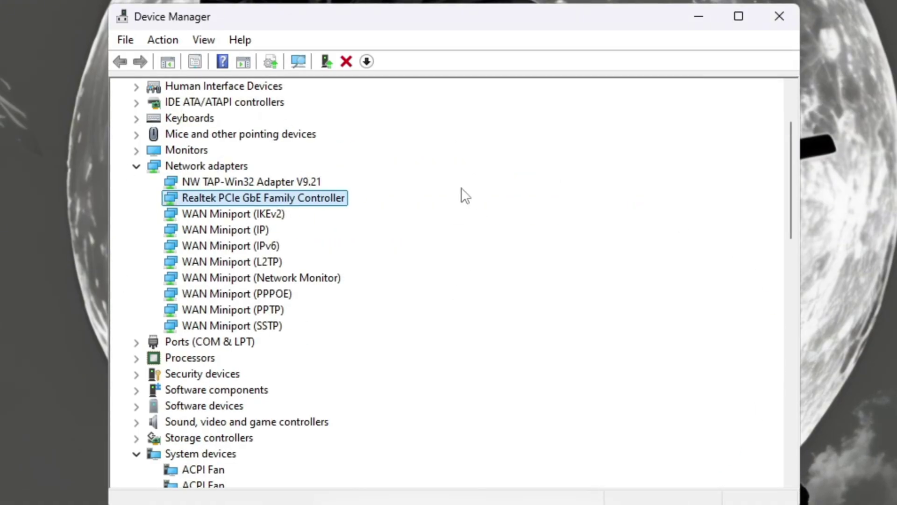
Step: Uncheck 'Allow the computer to turn off this device to save power' for the Realtek controller
right_click(278, 200)
click(327, 303)
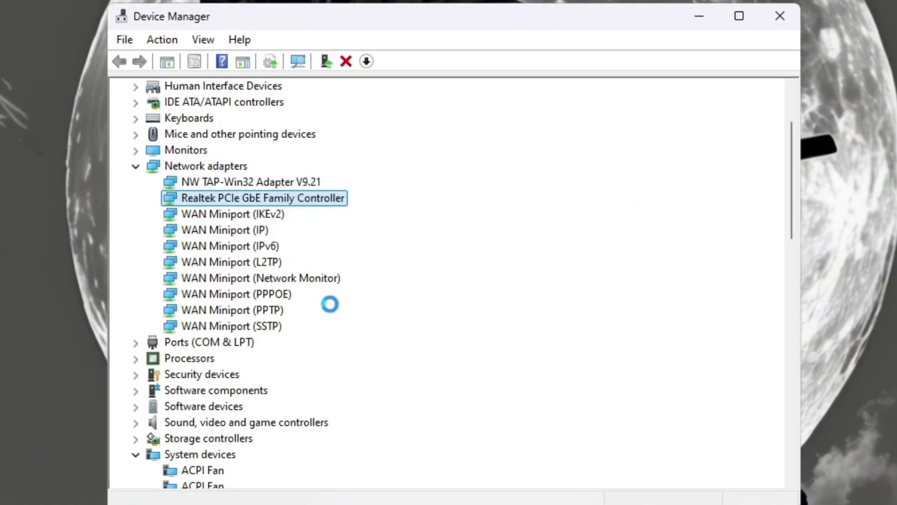
click(551, 94)
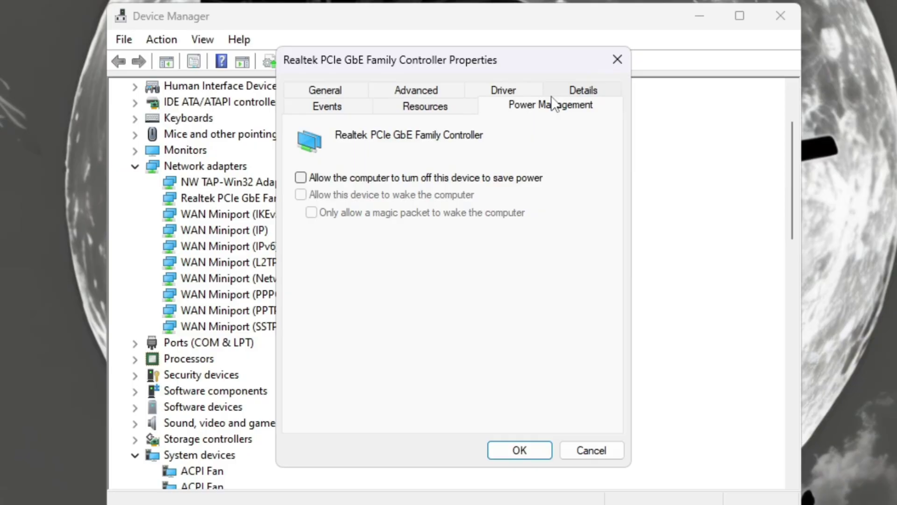
click(300, 178)
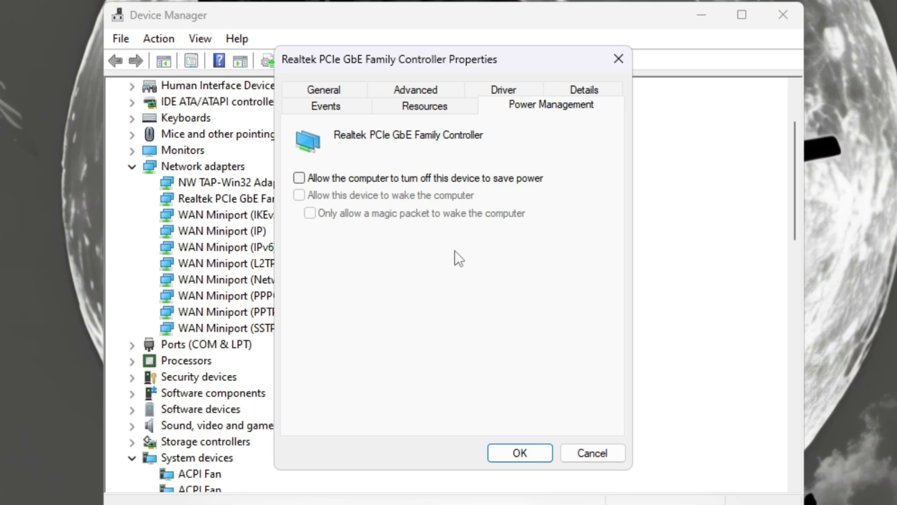
Step: Set Speed & Duplex to 1.0 Gbps Full Duplex, then revert it to Auto Negotiation
click(405, 85)
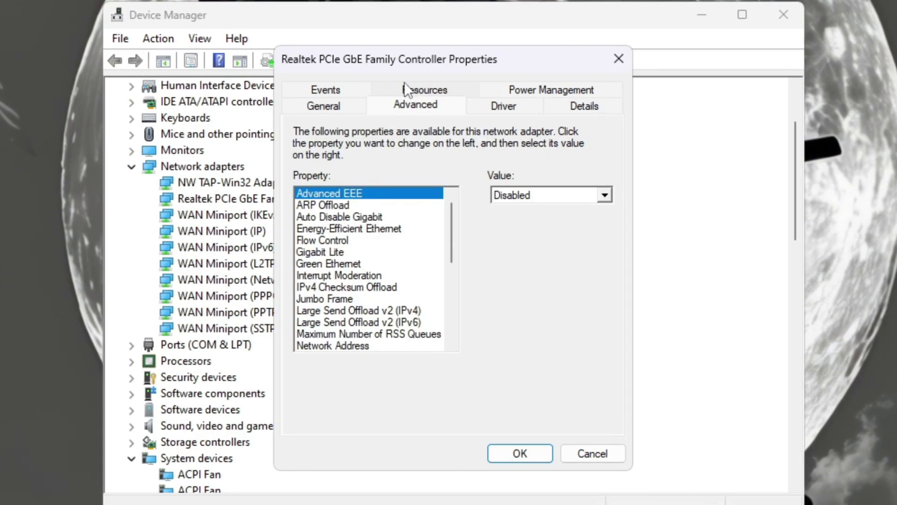
scroll(421, 254, down, 5)
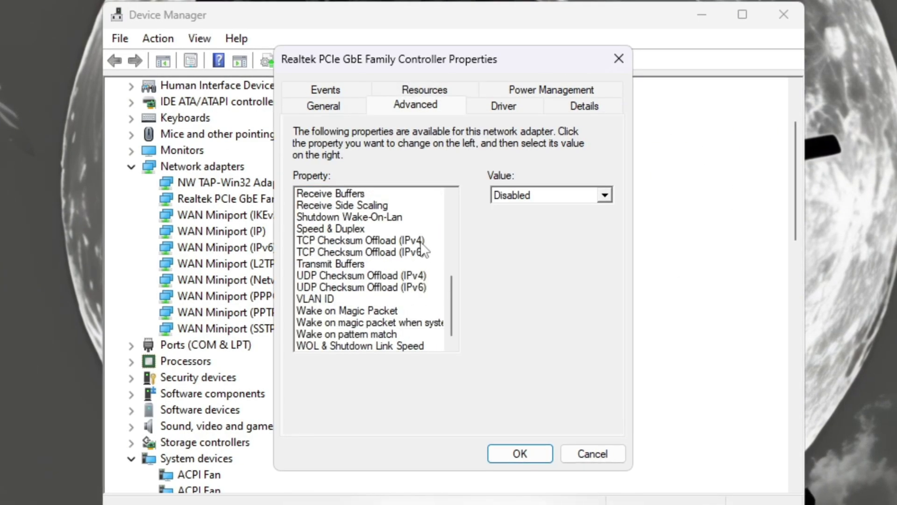
click(333, 218)
click(332, 229)
click(605, 196)
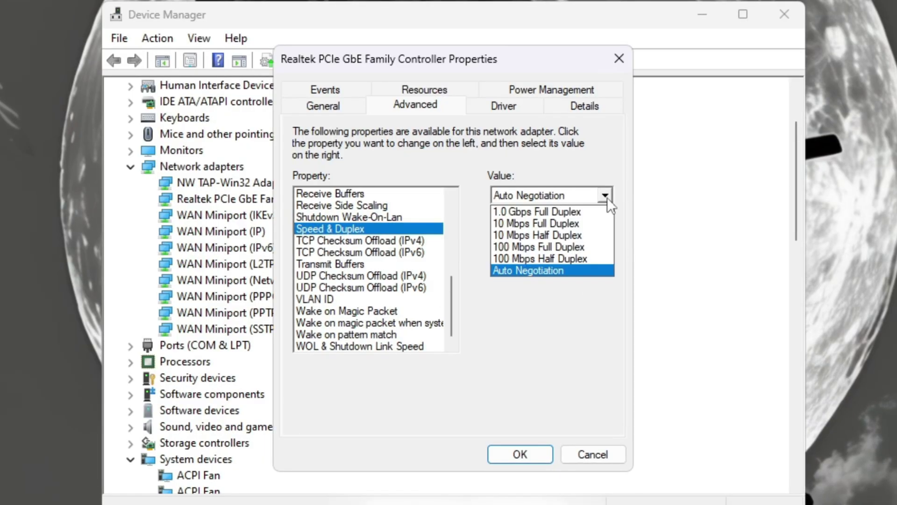
click(606, 211)
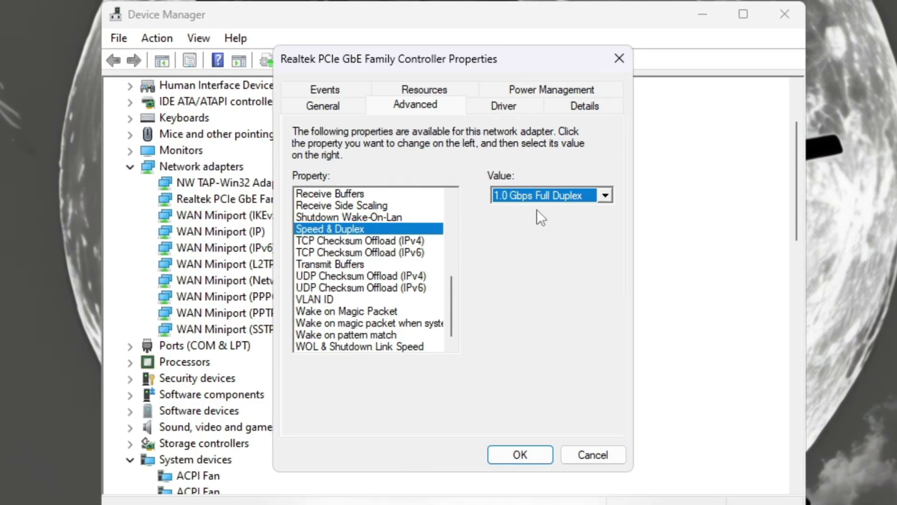
click(610, 196)
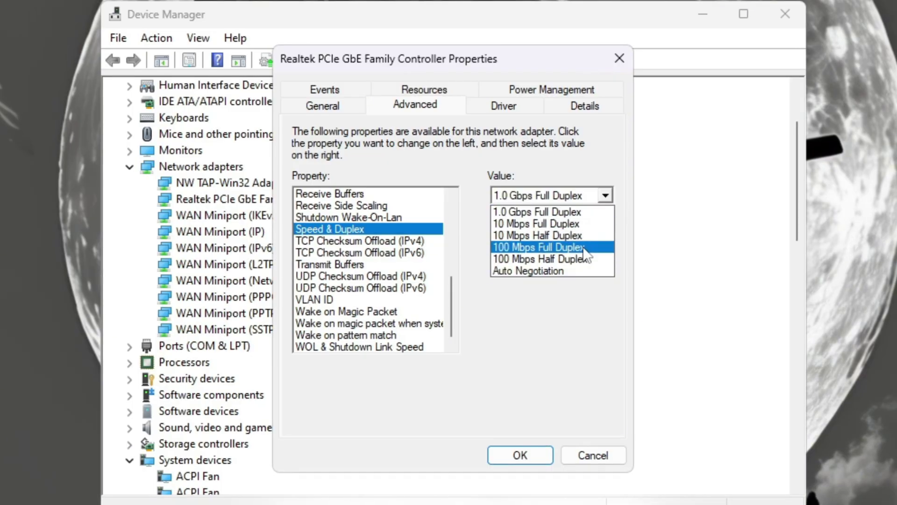
click(560, 271)
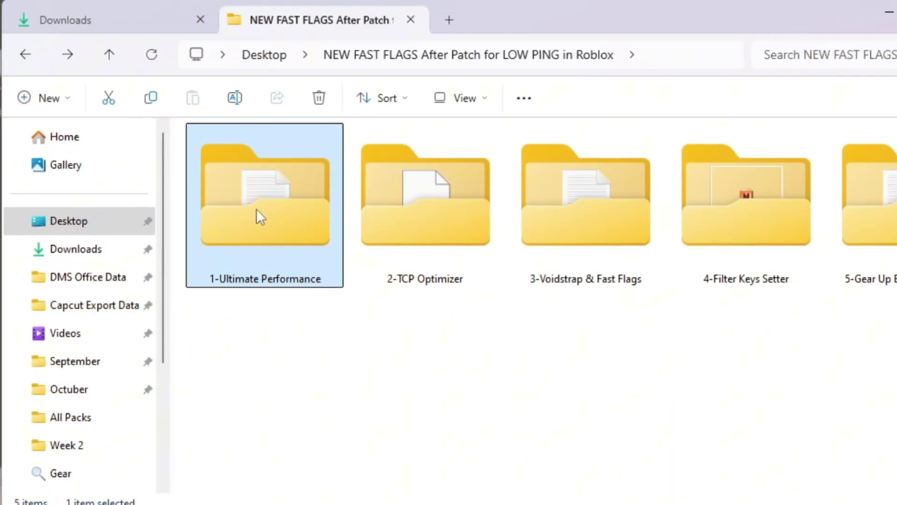
Step: Open Command.txt from the 1-Ultimate Performance folder, then search Start for 'Choose'
double_click(256, 214)
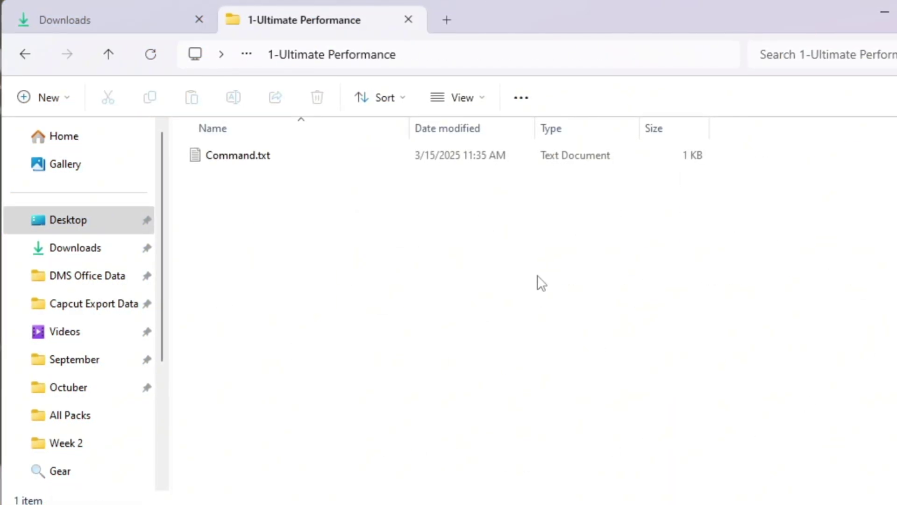
click(215, 159)
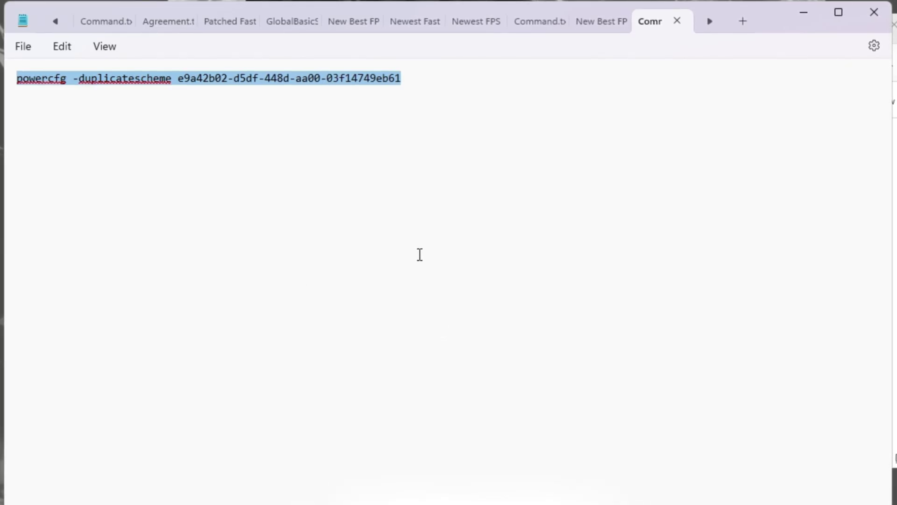
key(super)
text(Choose)
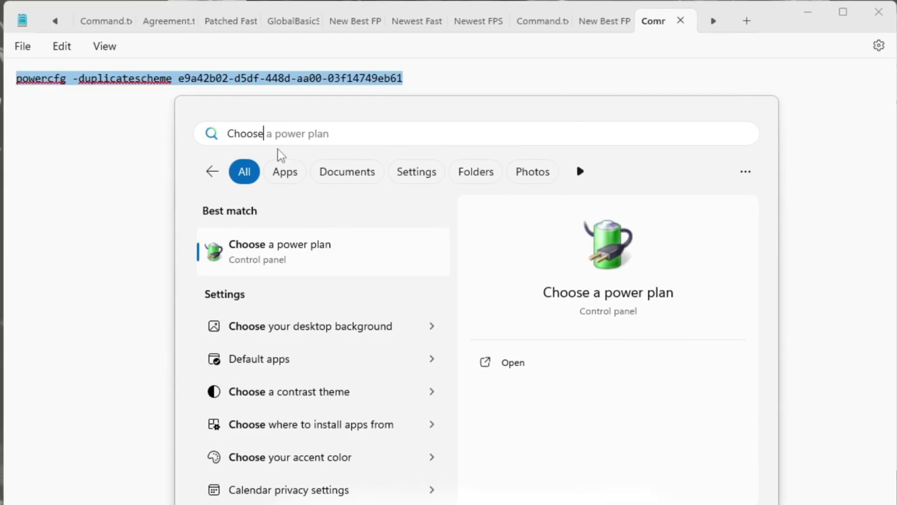
Step: Open Choose a power plan and select the Ultimate Performance plan
click(389, 125)
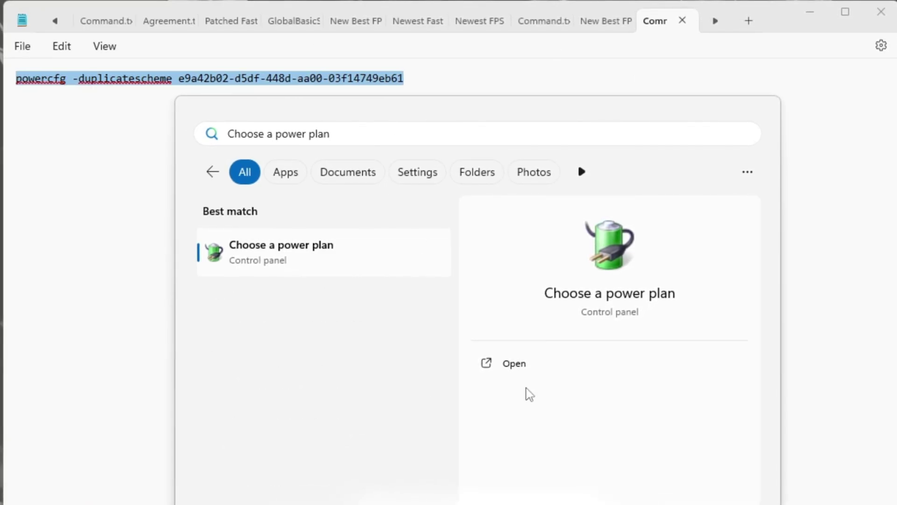
click(523, 362)
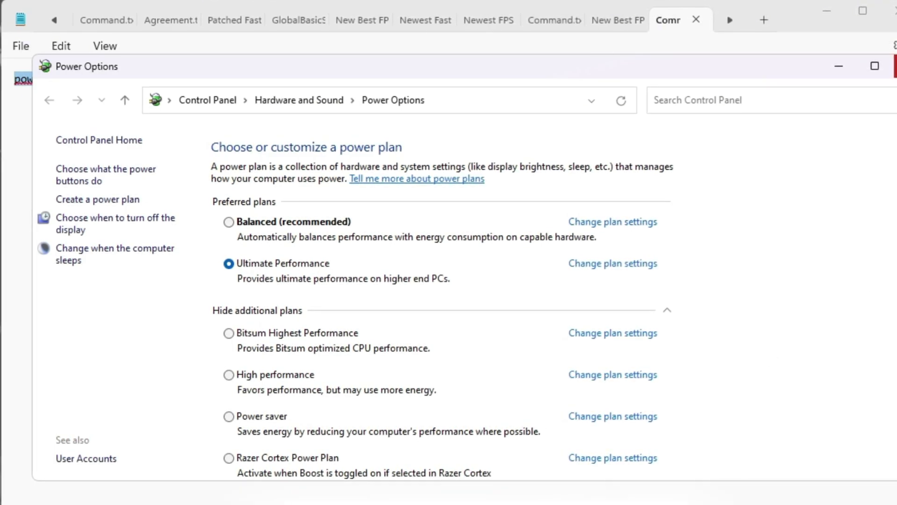
Step: Copy the powercfg -duplicatescheme command from Notepad and run it in an administrator Command Prompt
key(alt+Tab)
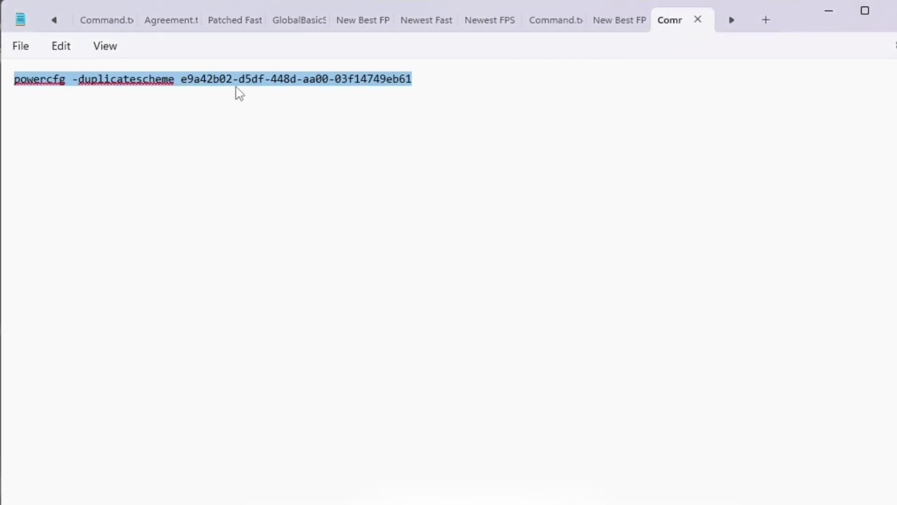
right_click(237, 88)
click(301, 169)
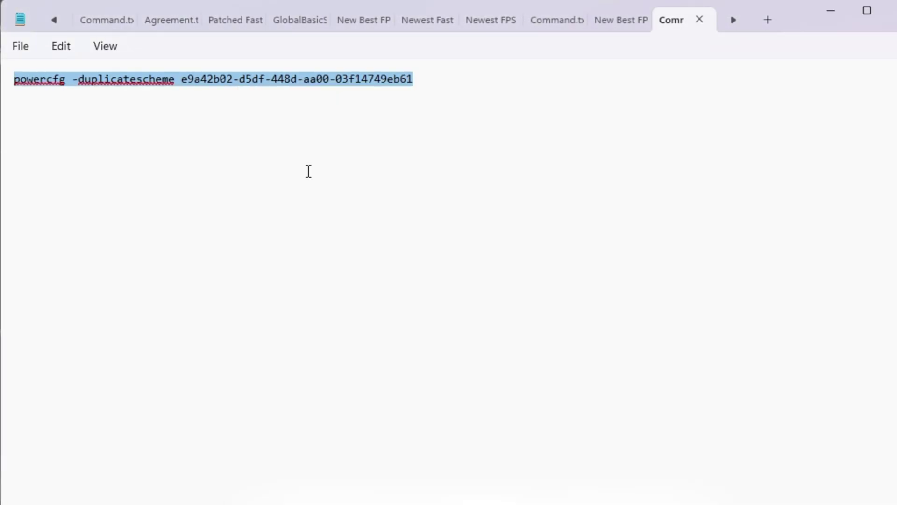
key(super)
text(cmd)
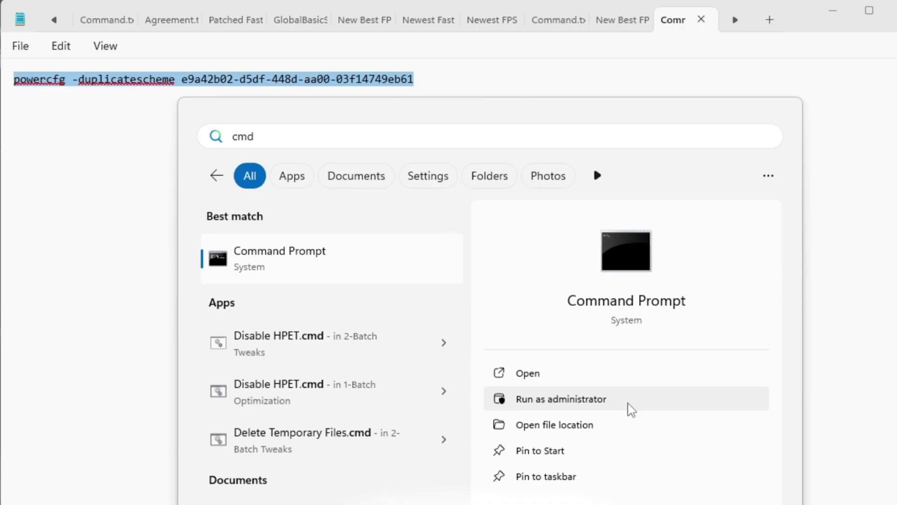
click(629, 401)
drag(243, 14, 439, 76)
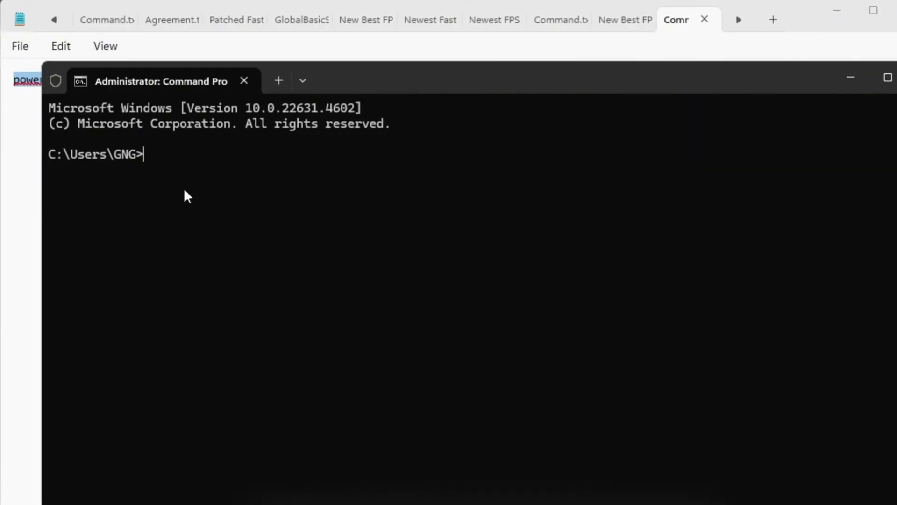
key(ctrl+v)
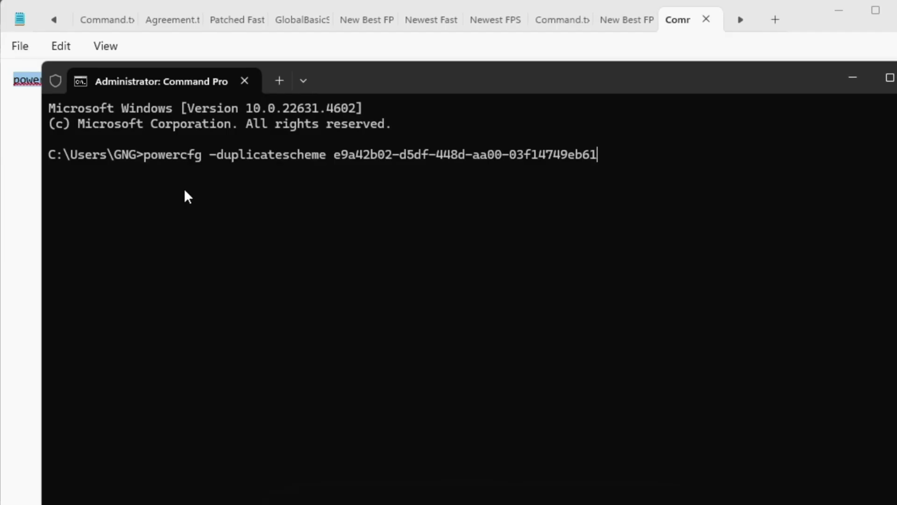
key(Return)
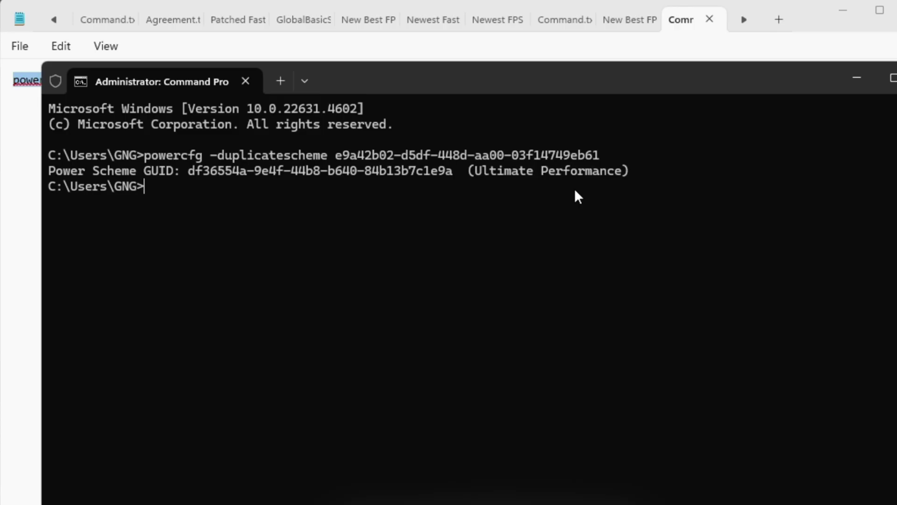
Step: Search 'choo' in Start and open the Choose a power plan page
key(super)
text(choo)
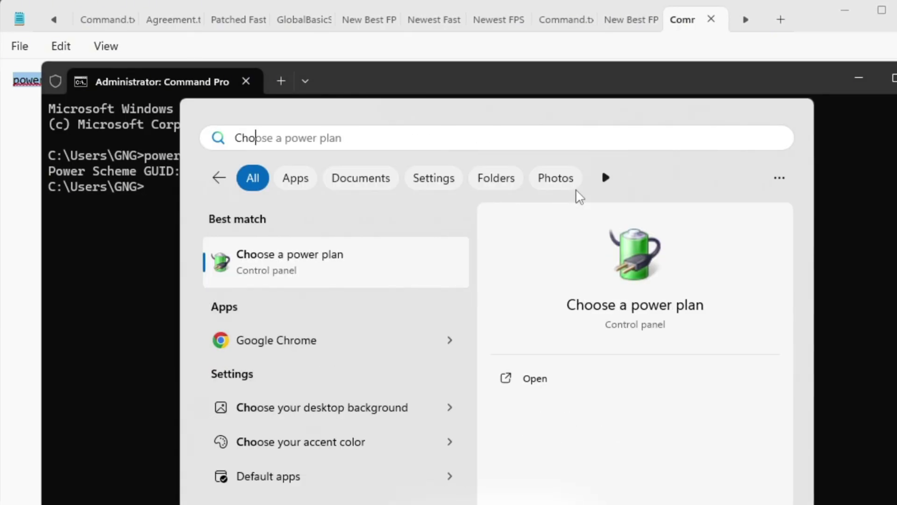
key(Return)
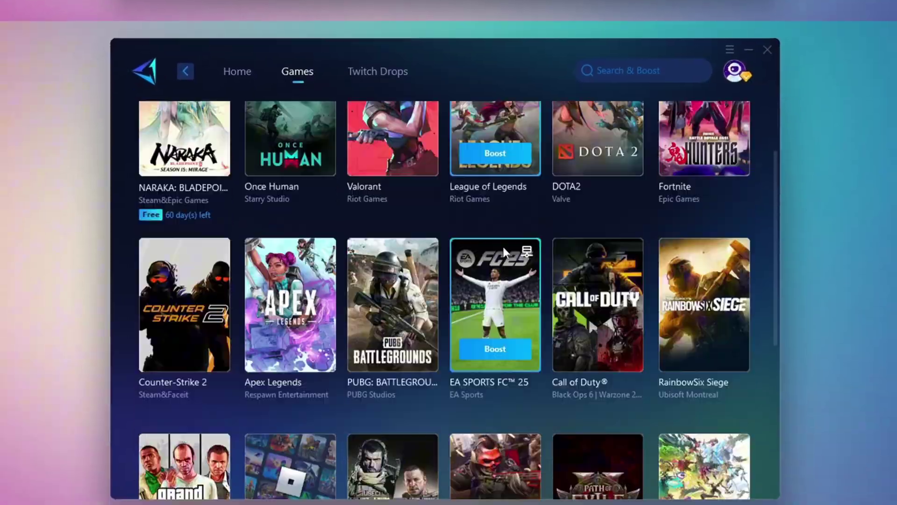
Step: Scroll to the video description's free GearUp Booster download link
scroll(501, 236, down, 5)
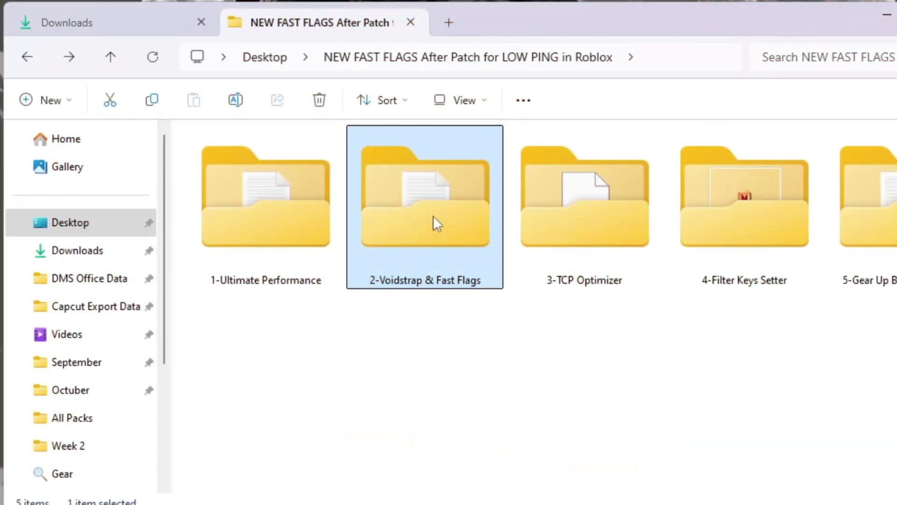
Step: Open the 2-Voidstrap & Fast Flags folder and highlight Voidstrap.exe and LOW PING FAST FLAGS.txt
double_click(434, 222)
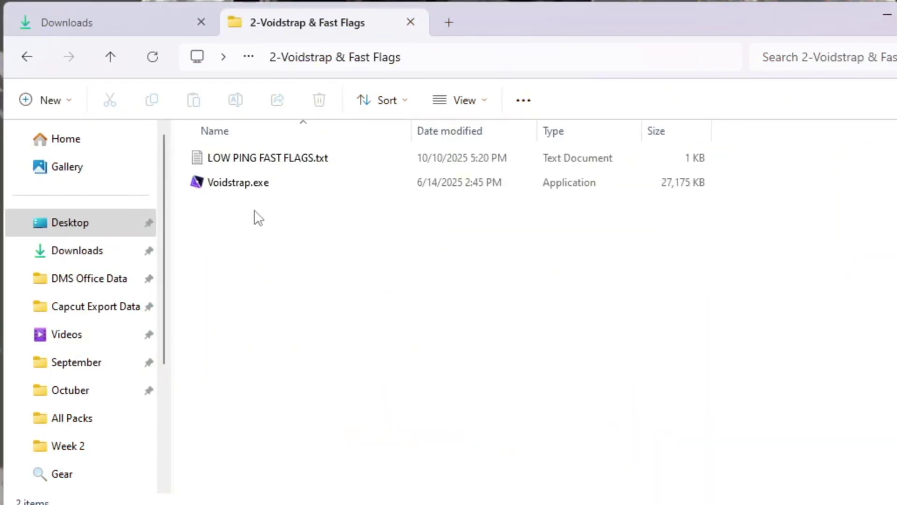
click(259, 185)
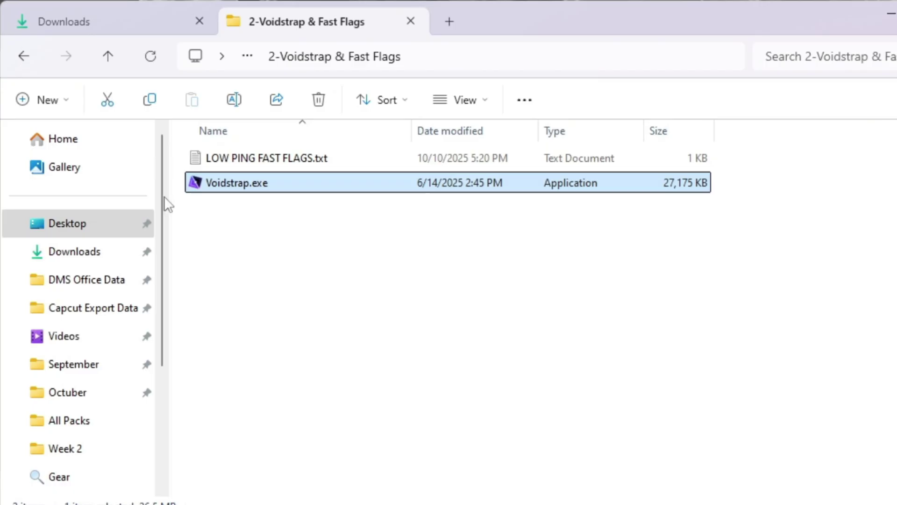
click(261, 163)
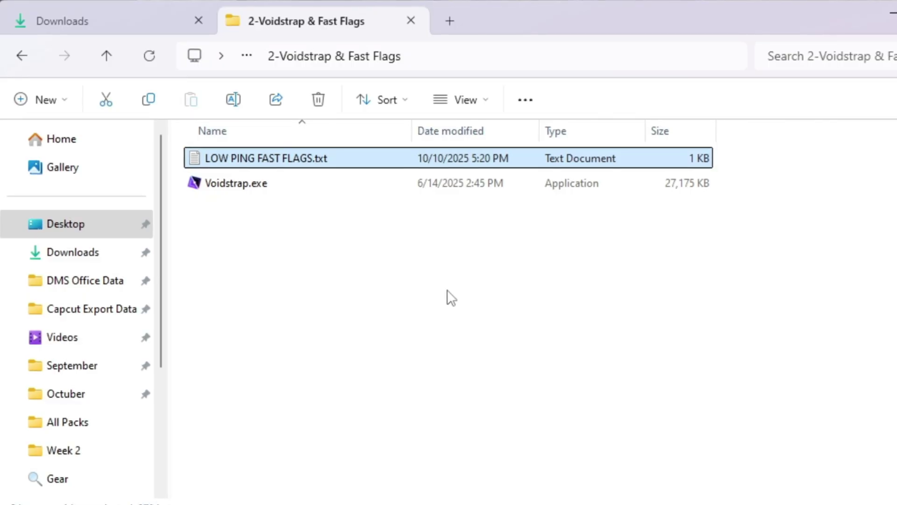
click(262, 190)
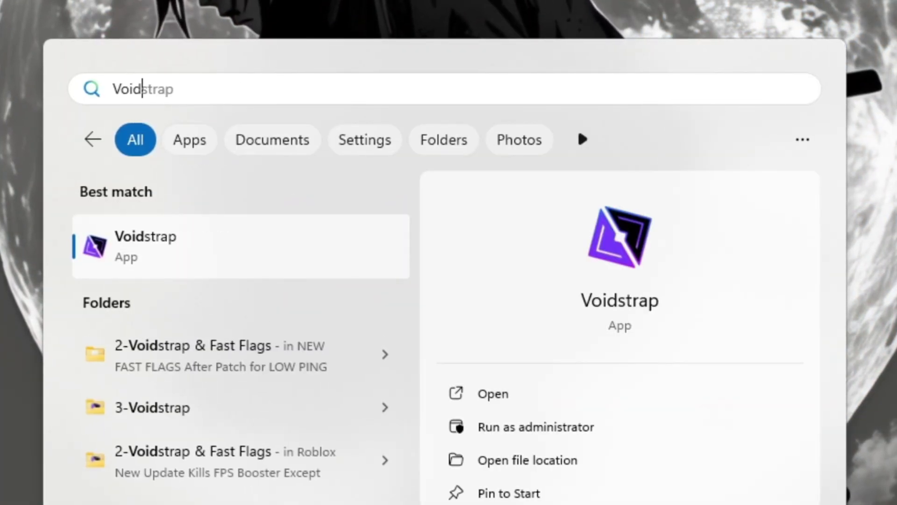
Step: Launch Voidstrap from Start, go to the FastFlag Editor settings and choose Add new
text(strap)
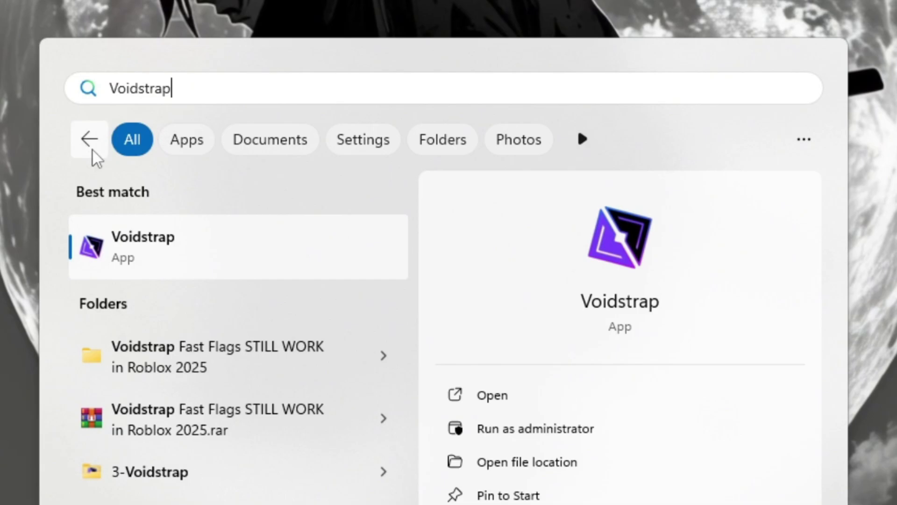
click(578, 461)
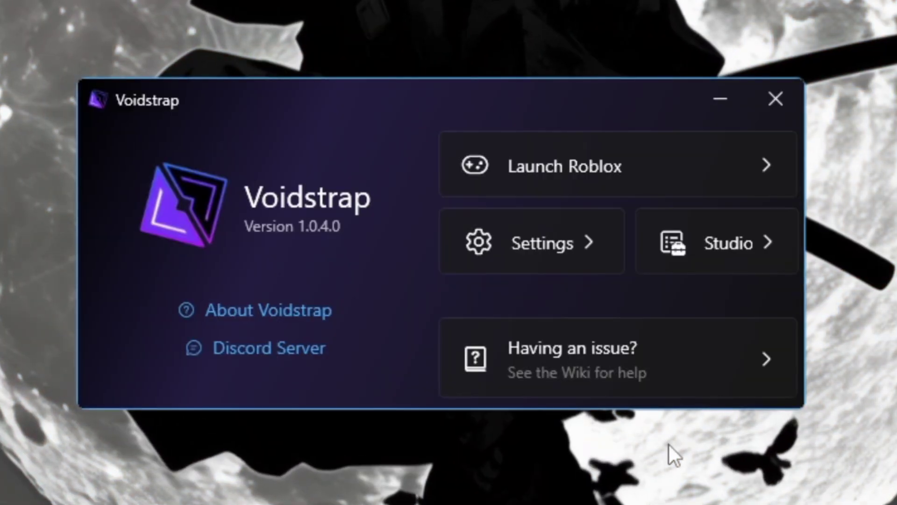
click(556, 244)
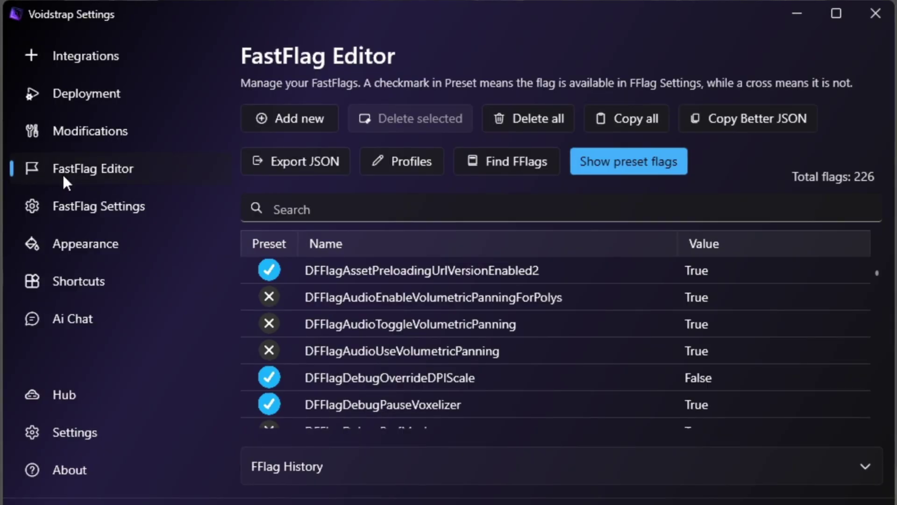
scroll(521, 295, down, 10)
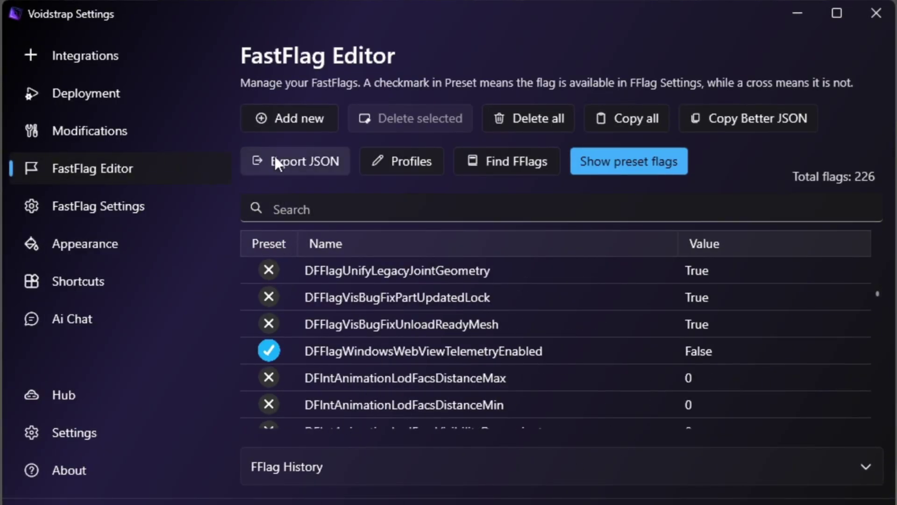
click(279, 117)
Step: Switch Voidstrap to JSON import and copy all text from LOW PING FAST FLAGS.txt
click(514, 235)
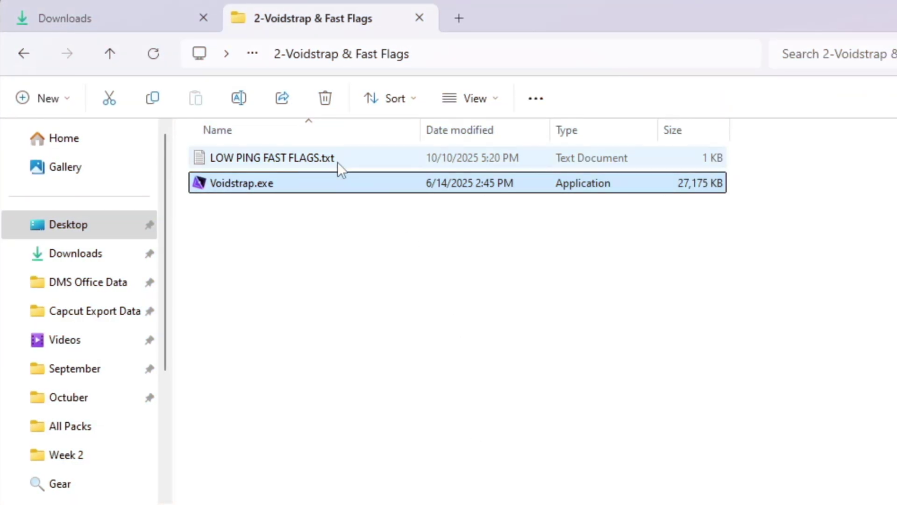
double_click(336, 160)
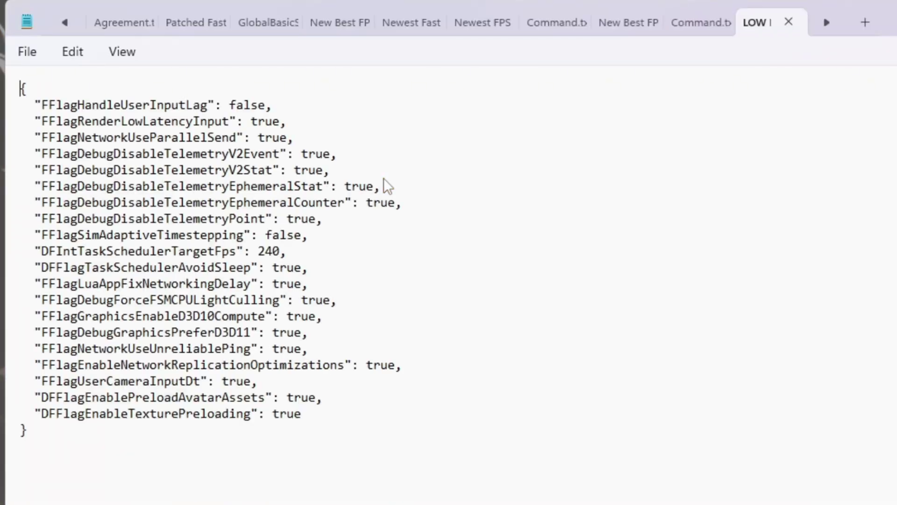
key(ctrl+a)
right_click(132, 173)
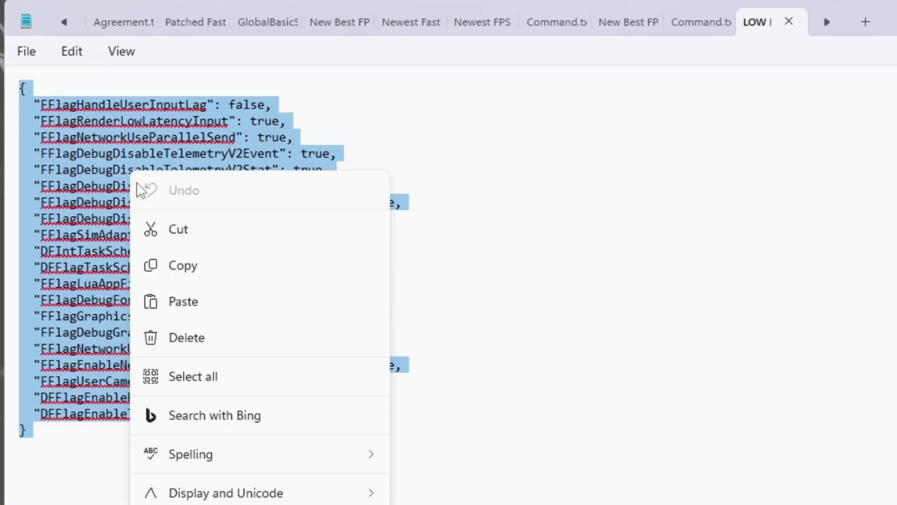
click(179, 267)
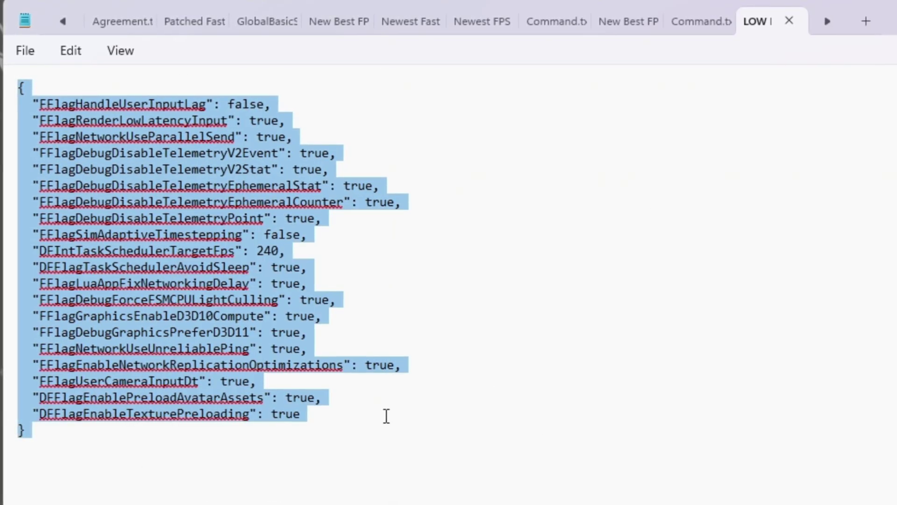
Step: Reselect and copy the flag JSON, then paste it into Voidstrap's import box
click(386, 415)
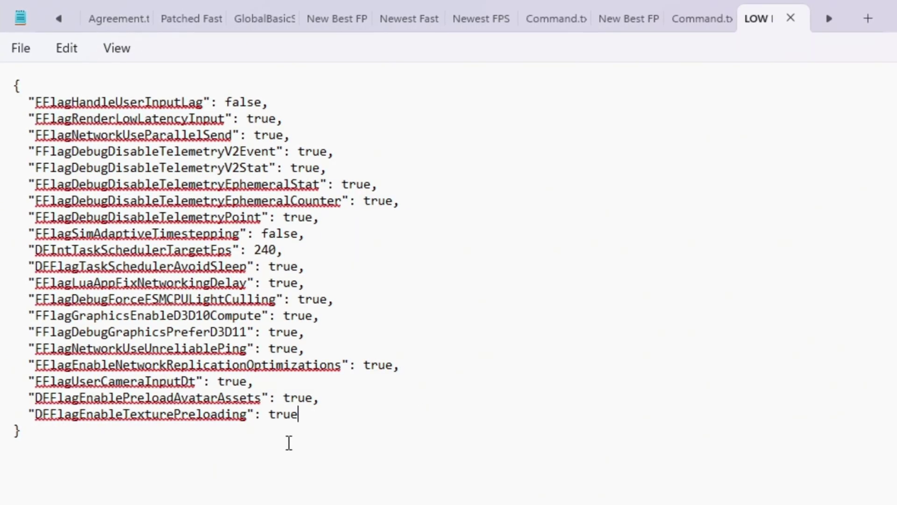
drag(289, 443, 1, 62)
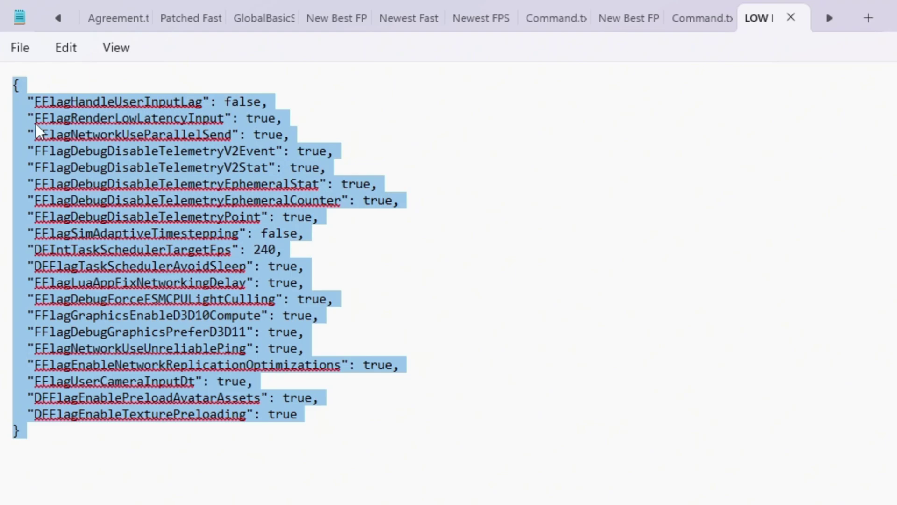
right_click(148, 255)
click(273, 369)
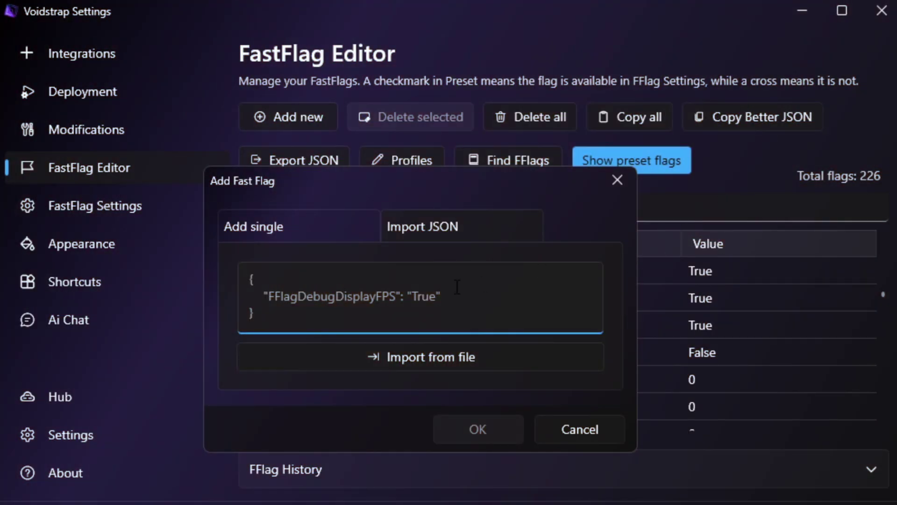
key(ctrl+v)
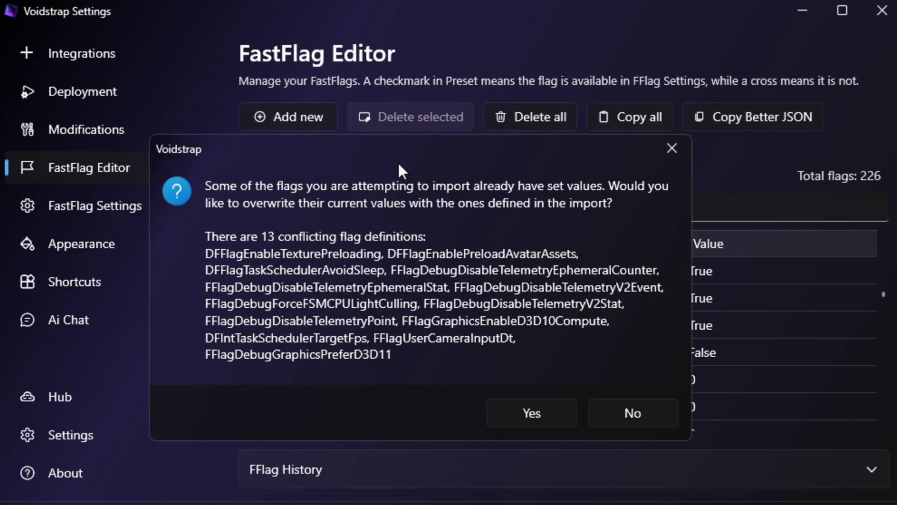
Step: Accept overwriting the 13 conflicting flags so the list grows from 226 to 233
click(534, 421)
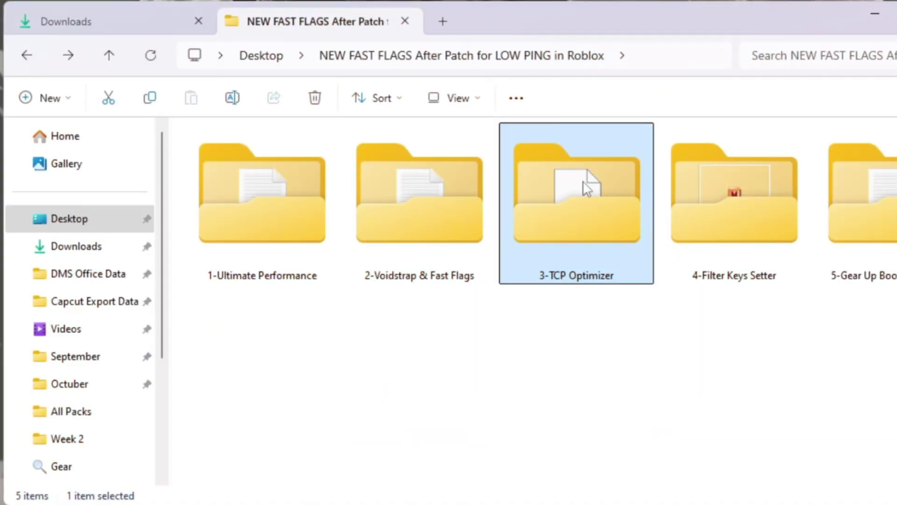
Step: Open the 3-TCP Optimizer folder and bring up TCPOptimizer.exe's context menu
double_click(583, 183)
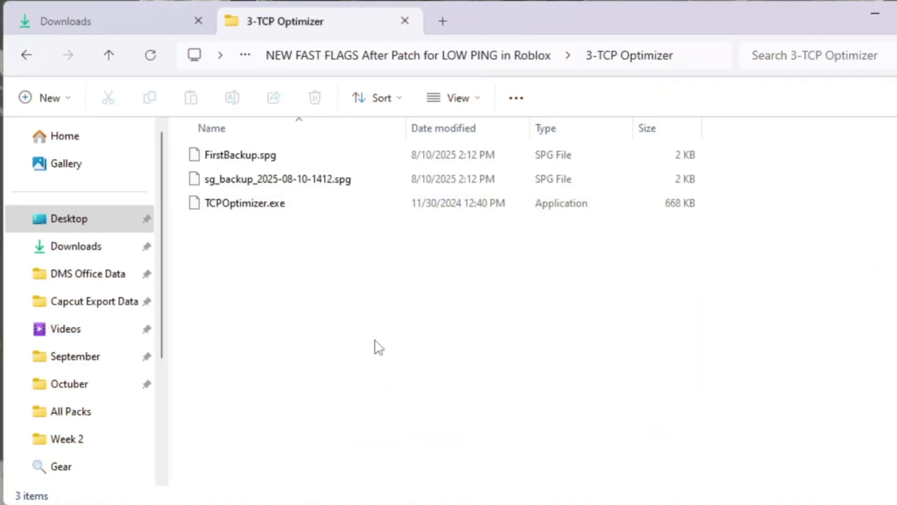
click(315, 203)
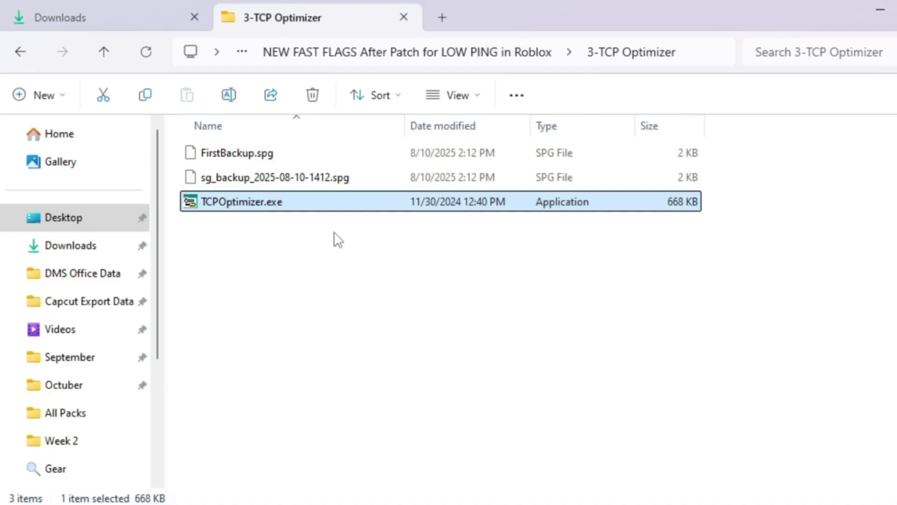
right_click(333, 203)
Step: Run TCP Optimizer as admin, target the Realtek PCIe GbE adapter, and choose Custom at 100+ Mbps
click(412, 310)
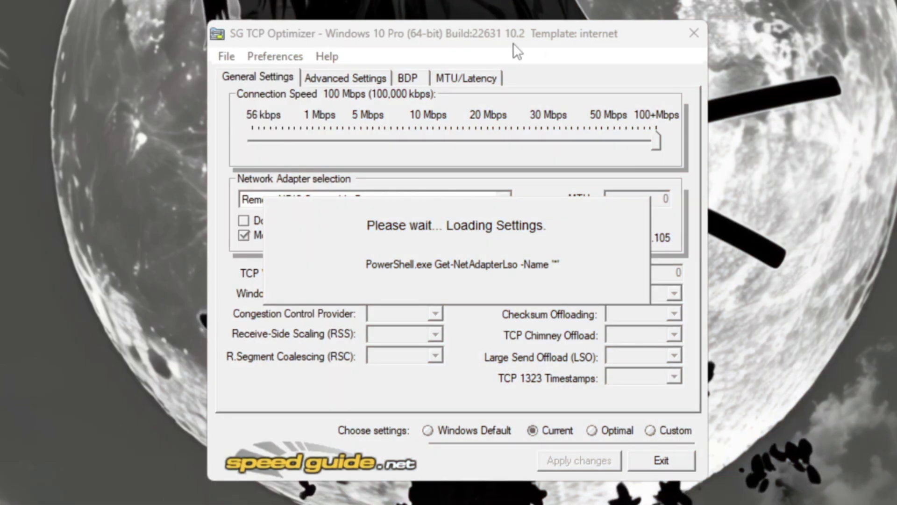
click(504, 199)
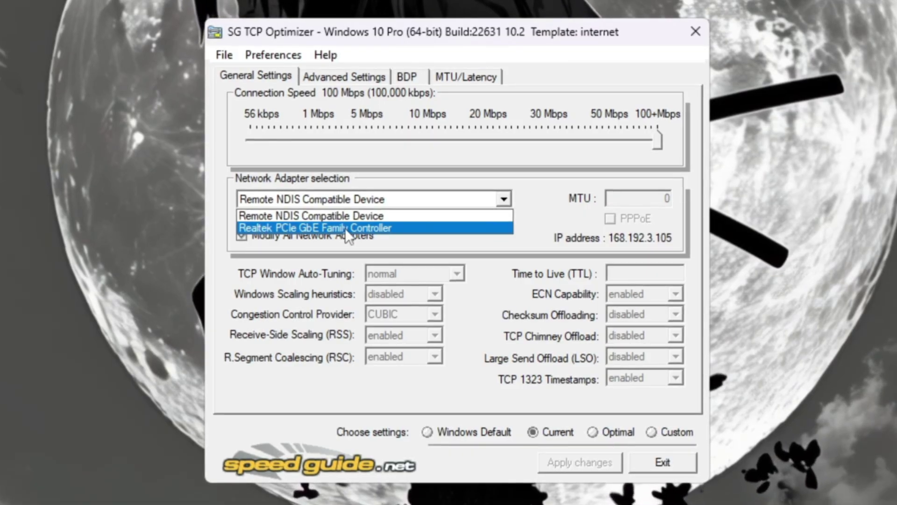
click(360, 229)
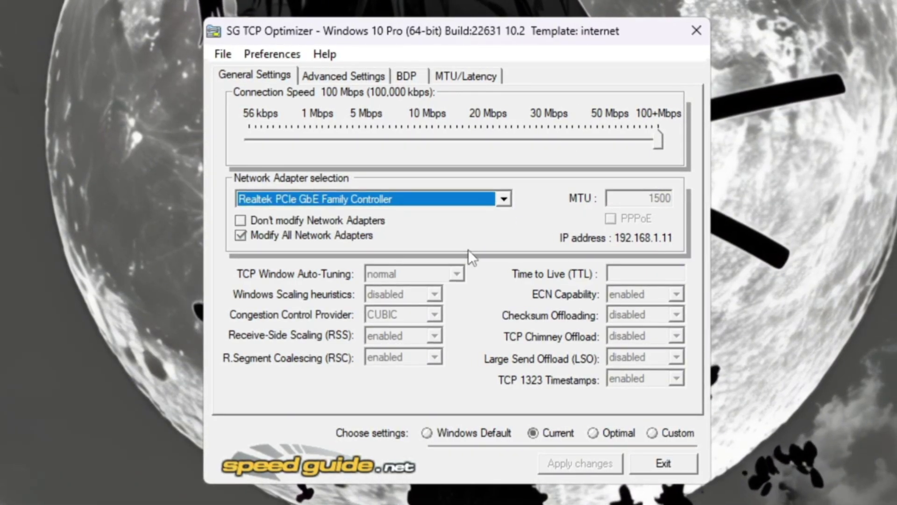
click(687, 433)
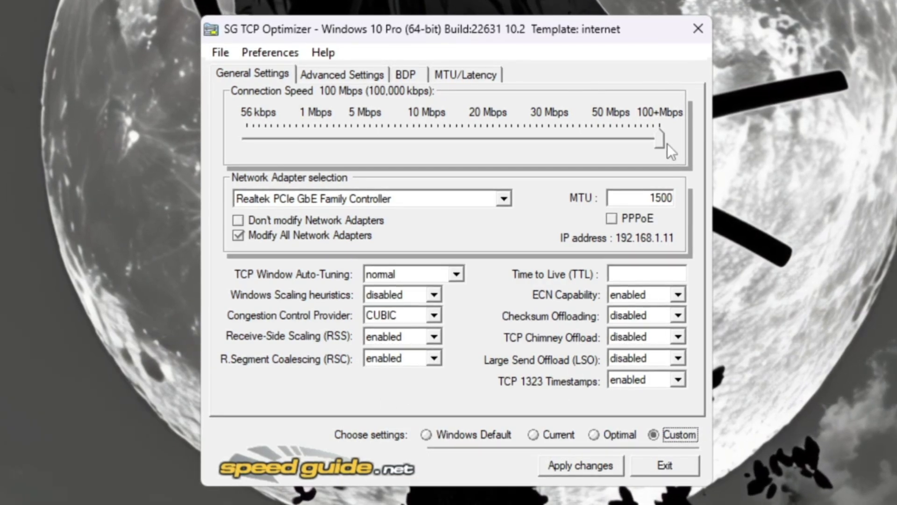
mouse_move(660, 141)
mouse_down()
mouse_move(294, 146)
mouse_move(713, 151)
mouse_move(542, 127)
mouse_move(647, 142)
mouse_up()
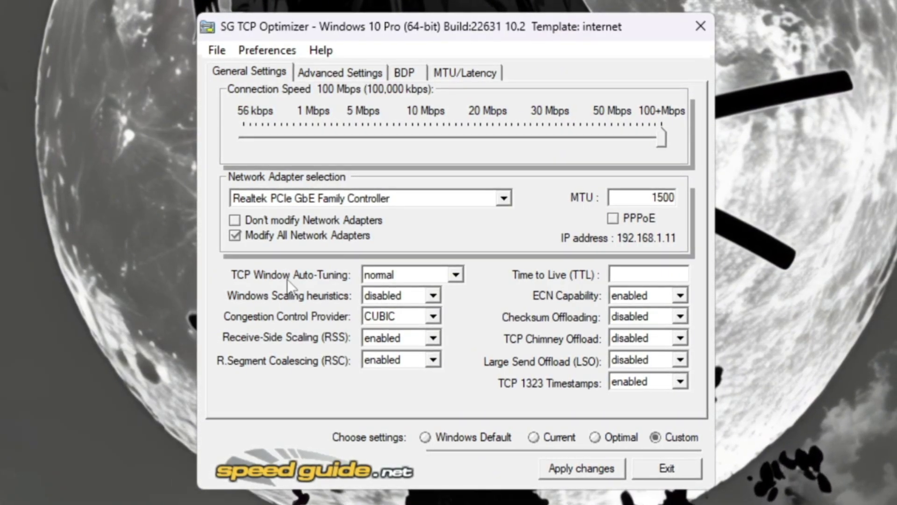
Step: Keep TCP Window Auto-Tuning normal, Windows Scaling heuristics disabled and CUBIC congestion control
click(430, 281)
click(430, 283)
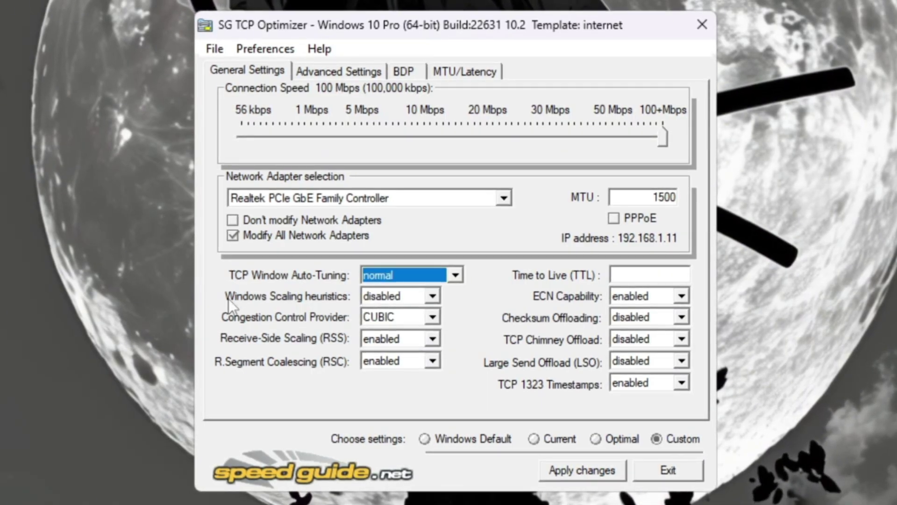
click(410, 299)
click(413, 295)
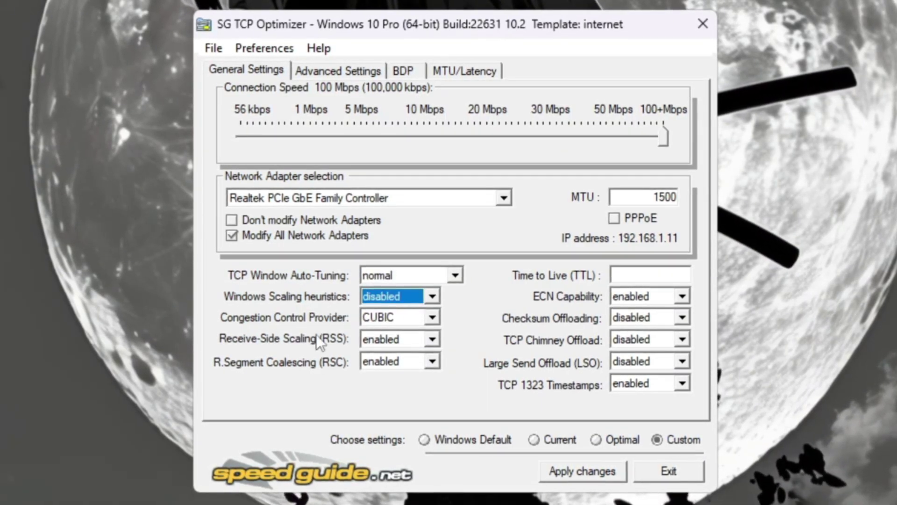
click(410, 319)
click(410, 320)
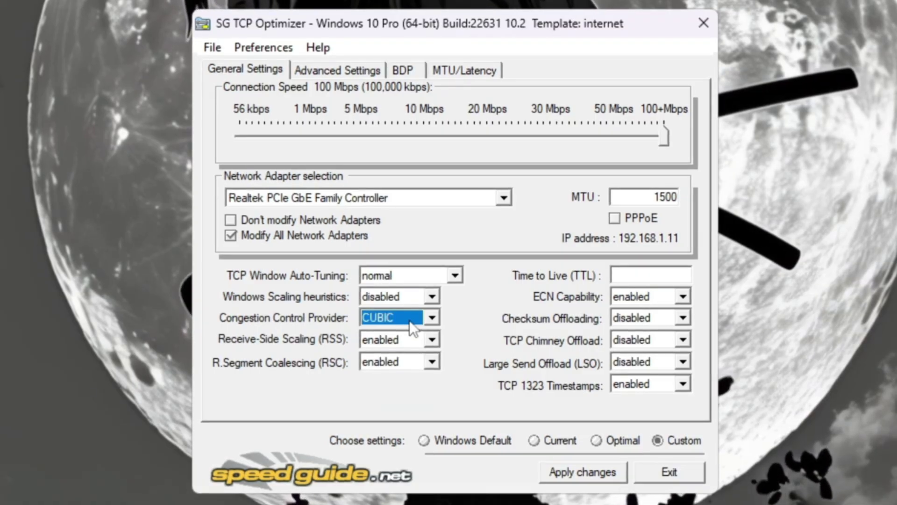
Step: Set Time to Live to 64, keeping ECN and timestamps enabled and offloads disabled
click(663, 275)
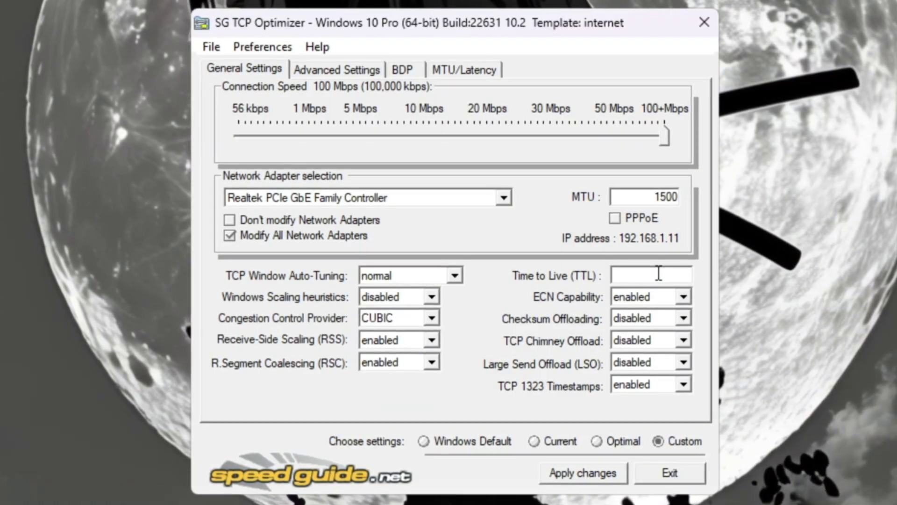
text(64)
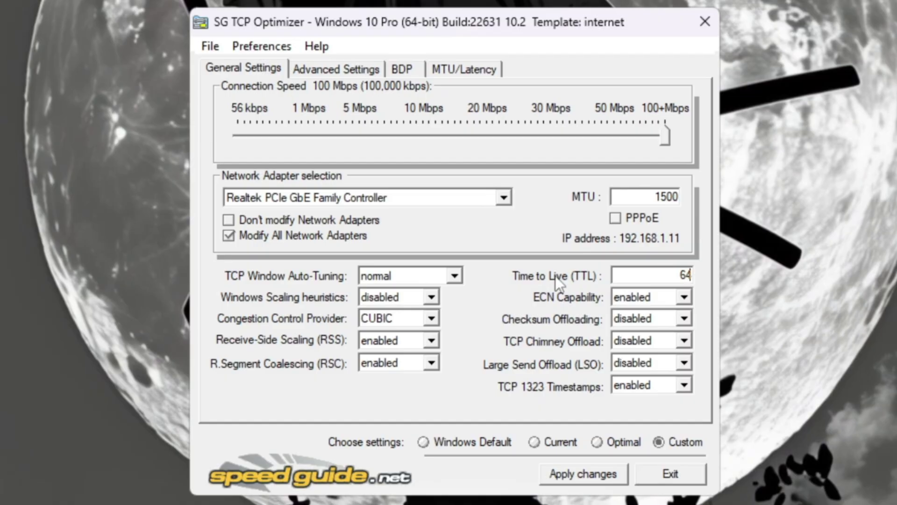
click(654, 300)
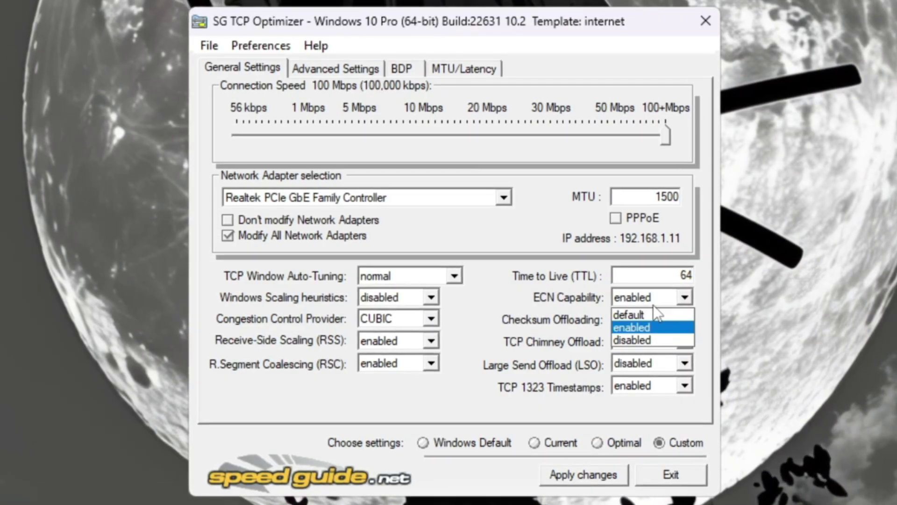
click(631, 324)
click(647, 321)
click(647, 320)
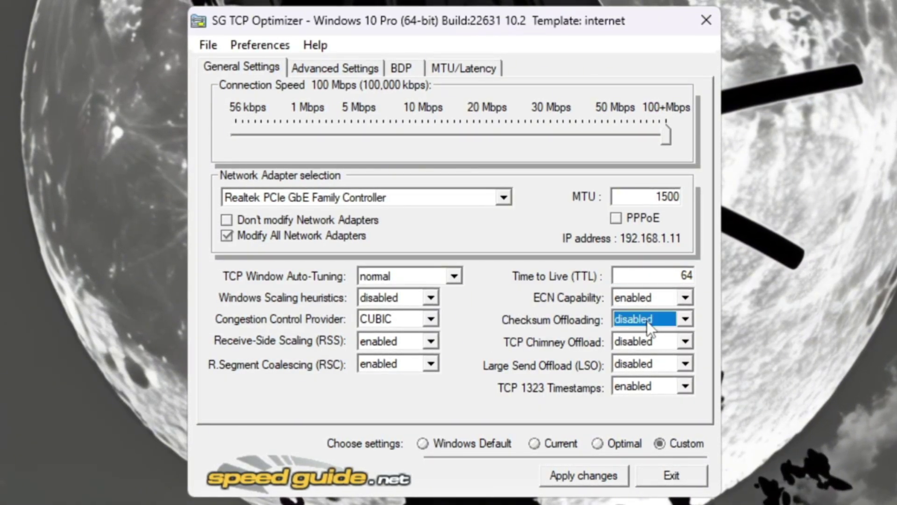
click(646, 344)
click(646, 344)
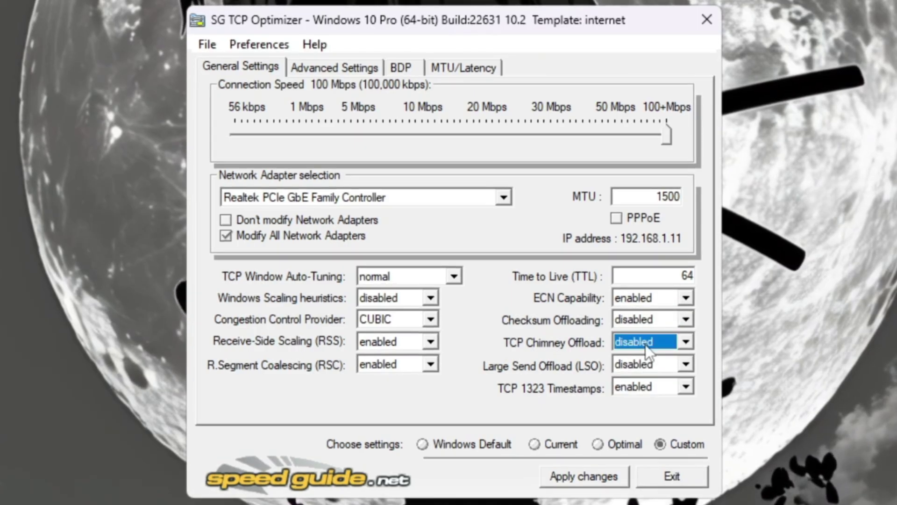
click(639, 363)
click(639, 364)
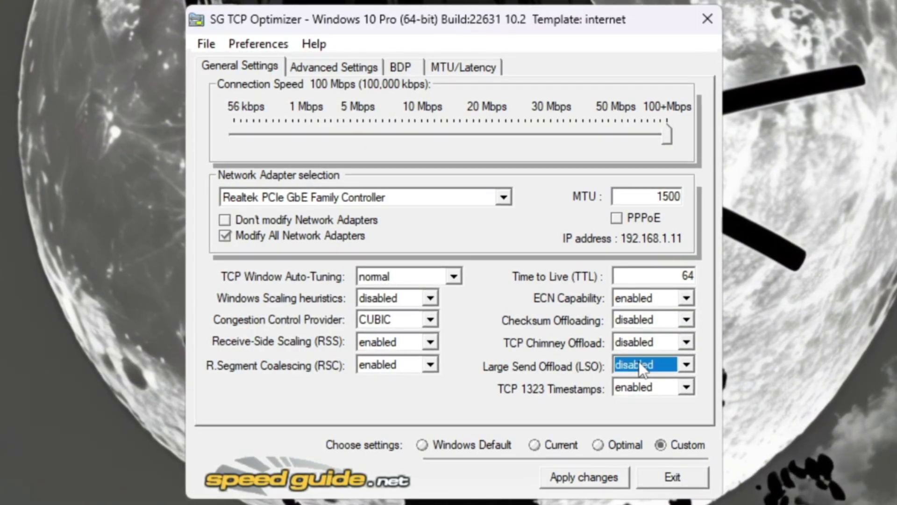
click(685, 388)
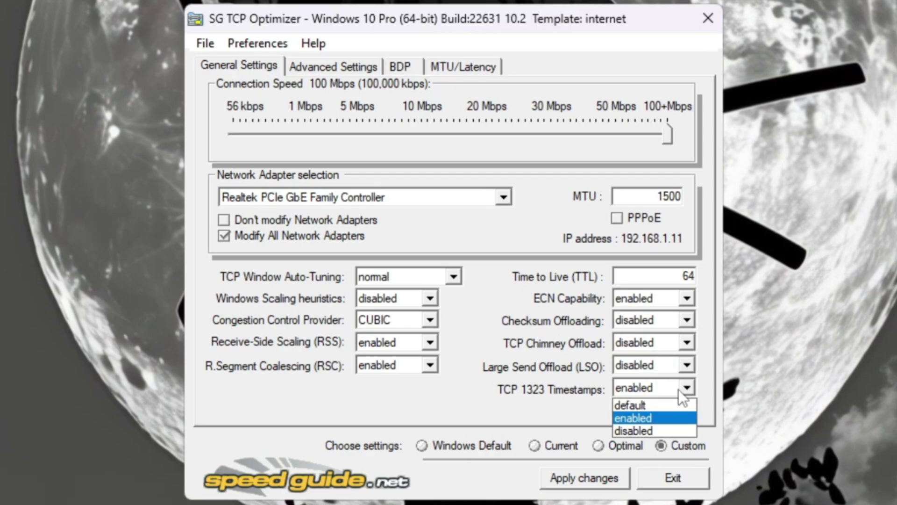
click(684, 397)
click(327, 66)
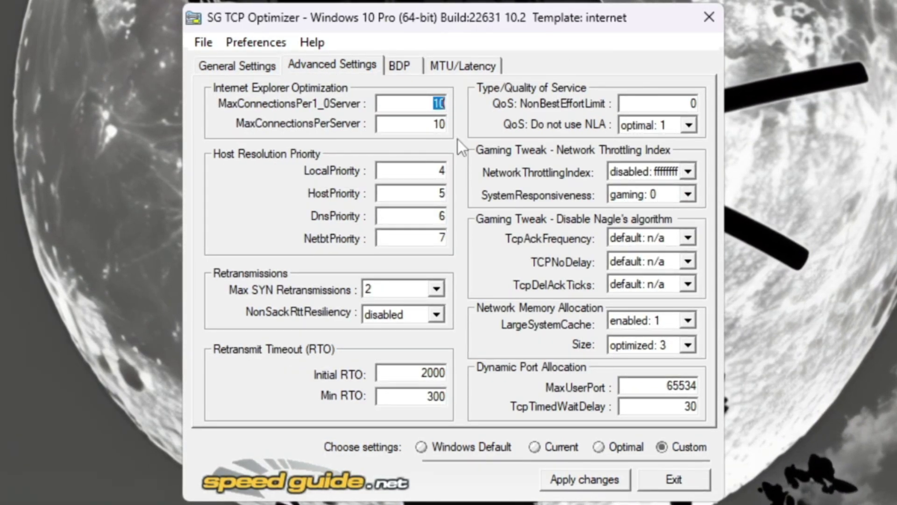
Step: Keep network throttling disabled and SystemResponsiveness at gaming: 0
key(Tab)
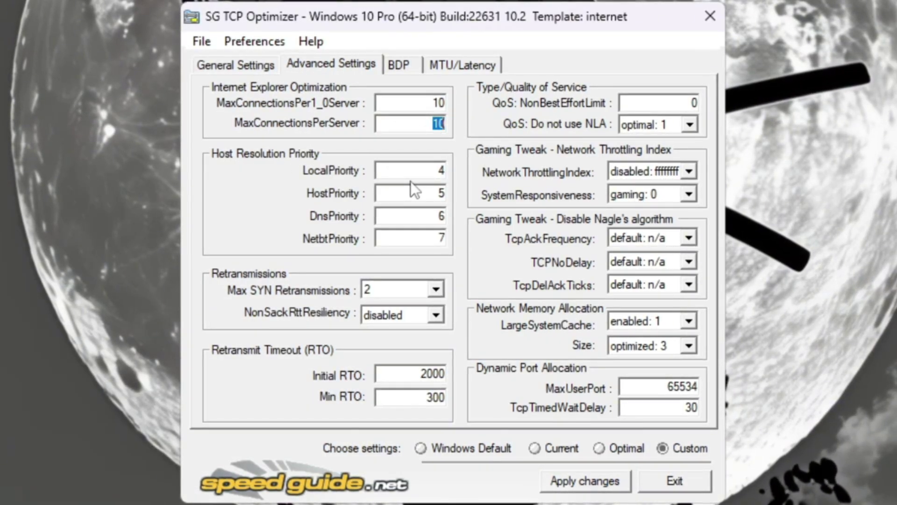
key(Tab)
key(Tab)
key(Tab)
key(Tab)
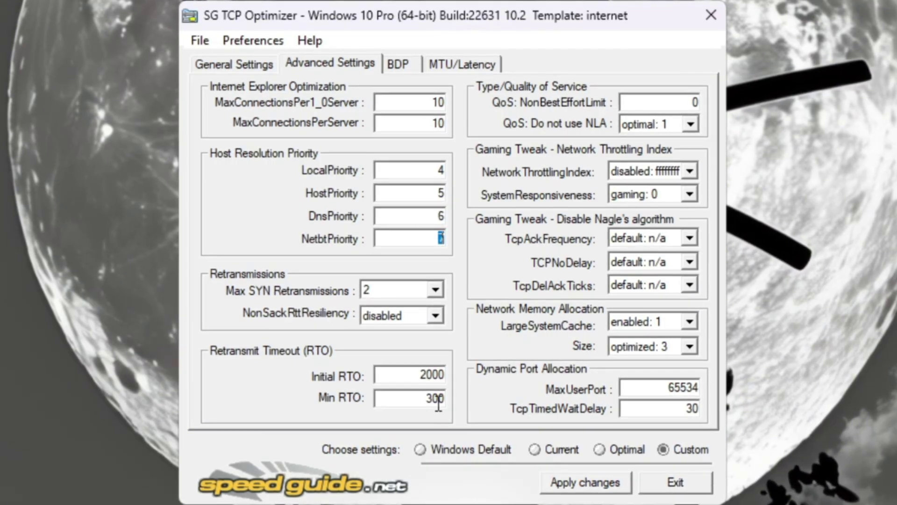
key(Tab)
key(Tab)
key(Tab)
key(Tab)
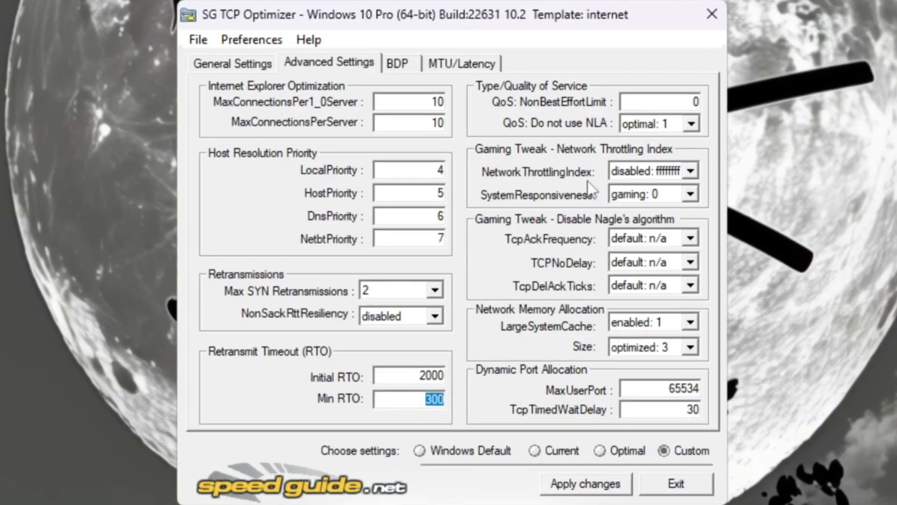
click(640, 172)
click(638, 175)
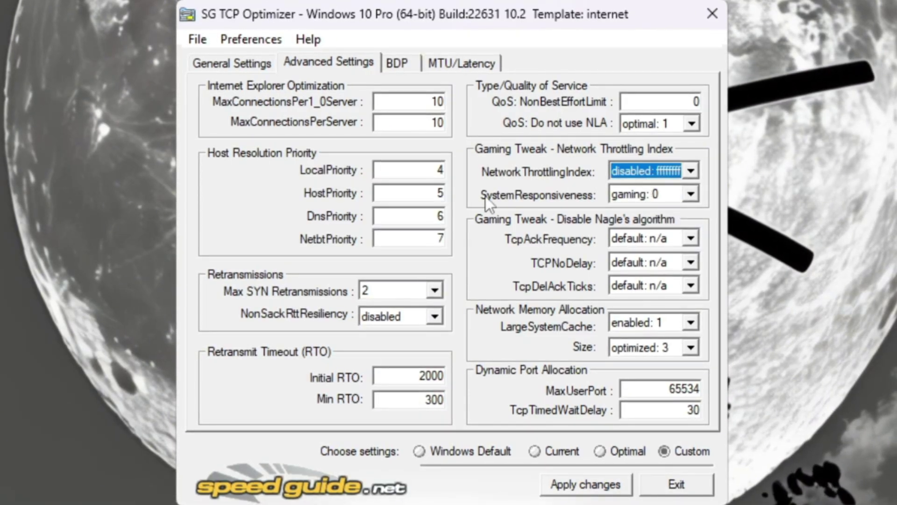
click(645, 194)
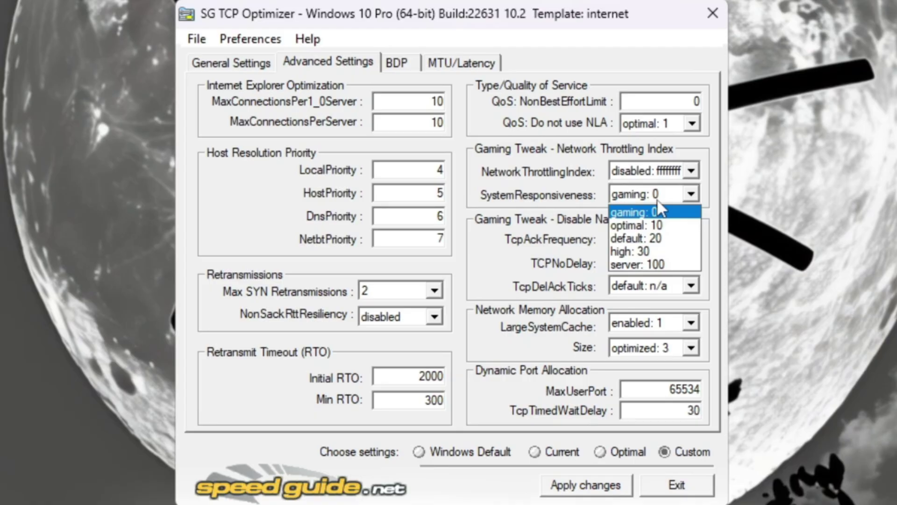
click(645, 208)
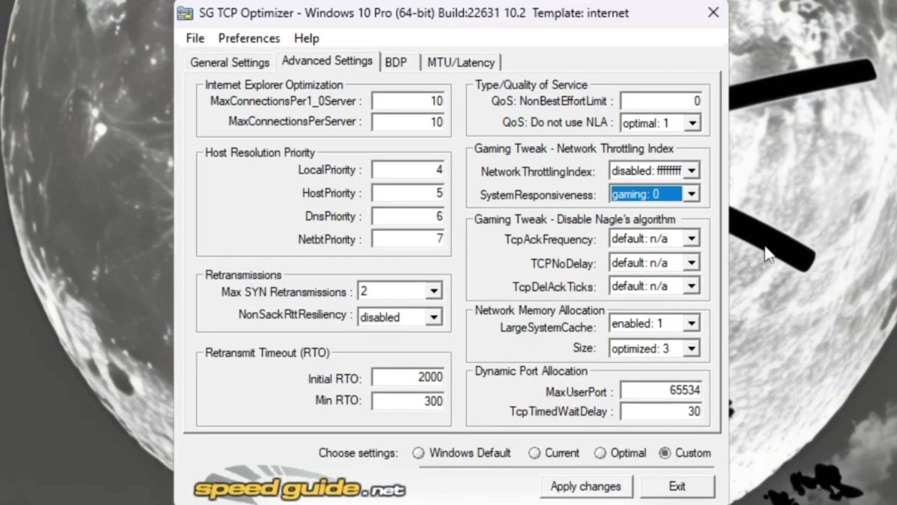
Step: Set LargeSystemCache to enabled: 1 and Size to optimized: 3, confirm ports, and apply
click(652, 327)
click(640, 352)
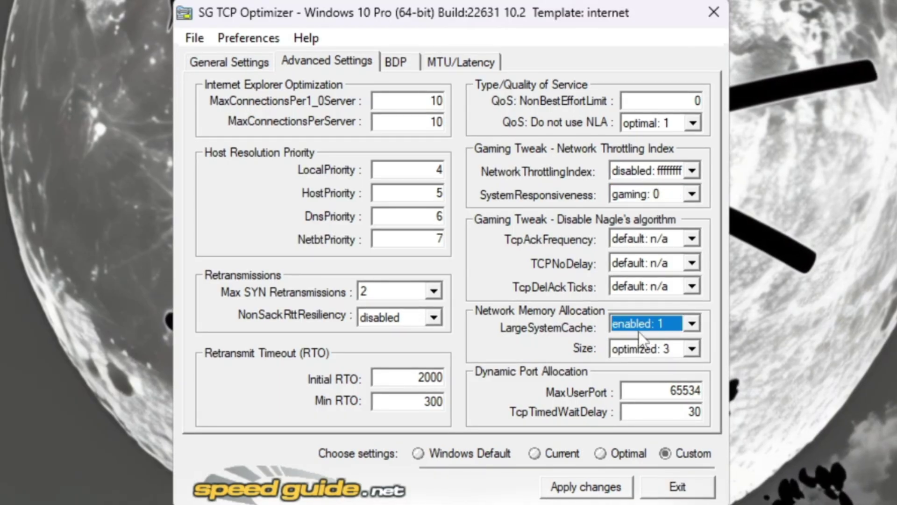
click(661, 352)
click(661, 353)
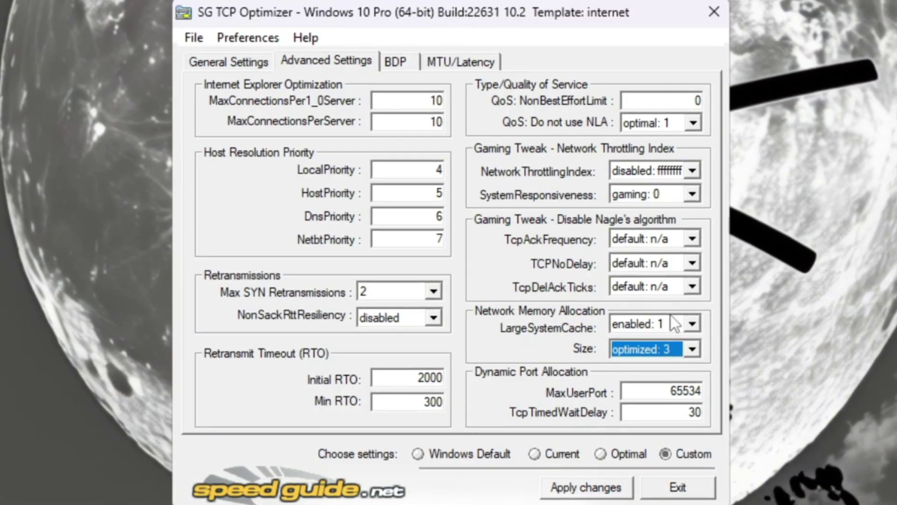
drag(663, 400, 722, 400)
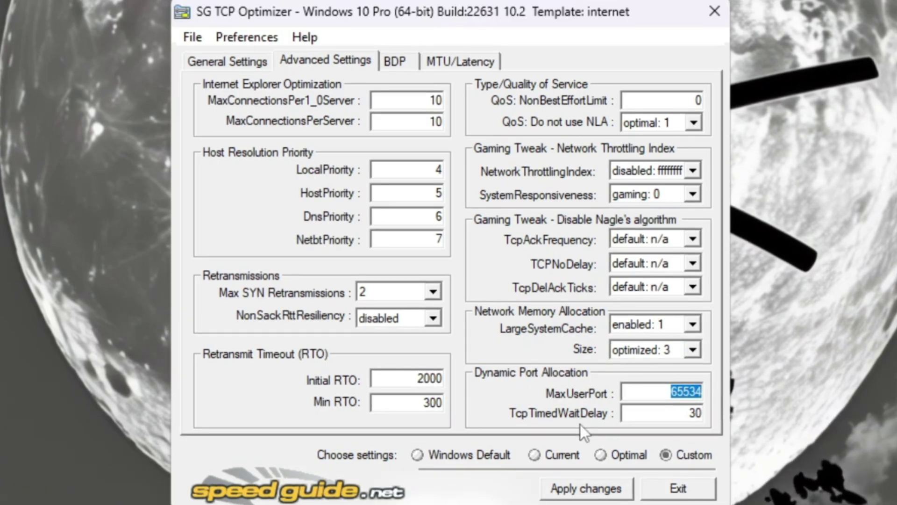
drag(626, 413, 726, 414)
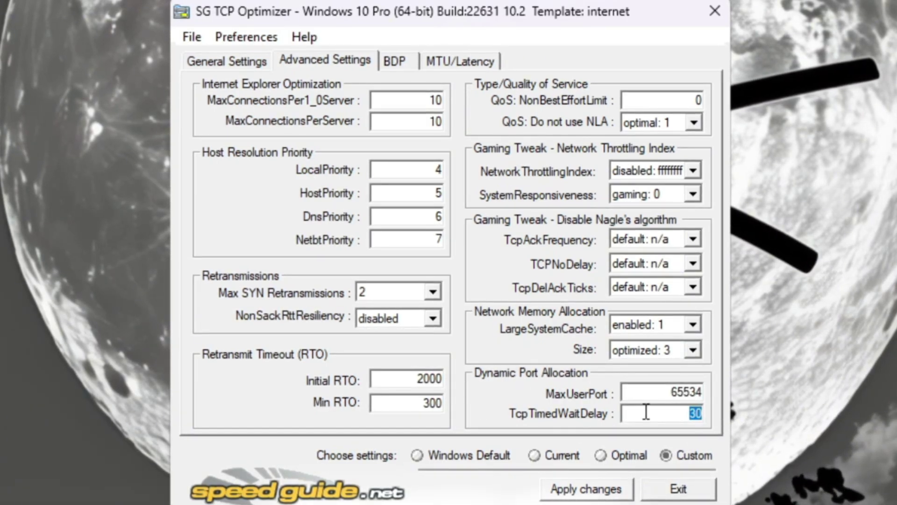
click(606, 494)
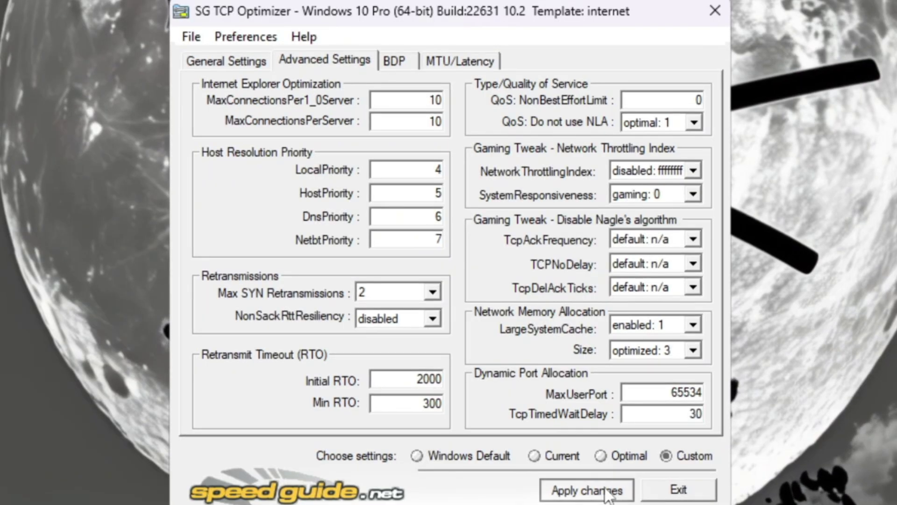
Step: Scroll through the pending TCP changes in the Apply Changes dialog
scroll(528, 247, down, 10)
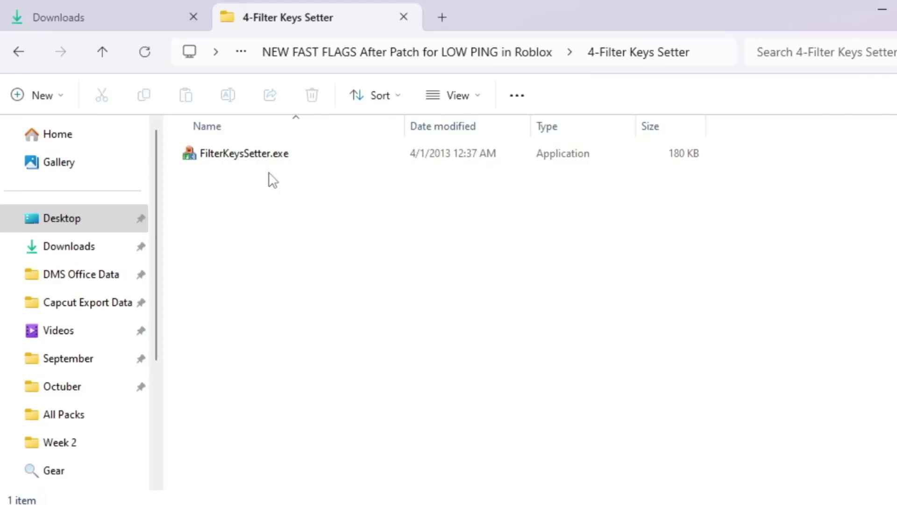
Step: Select and run FilterKeysSetter.exe
click(269, 154)
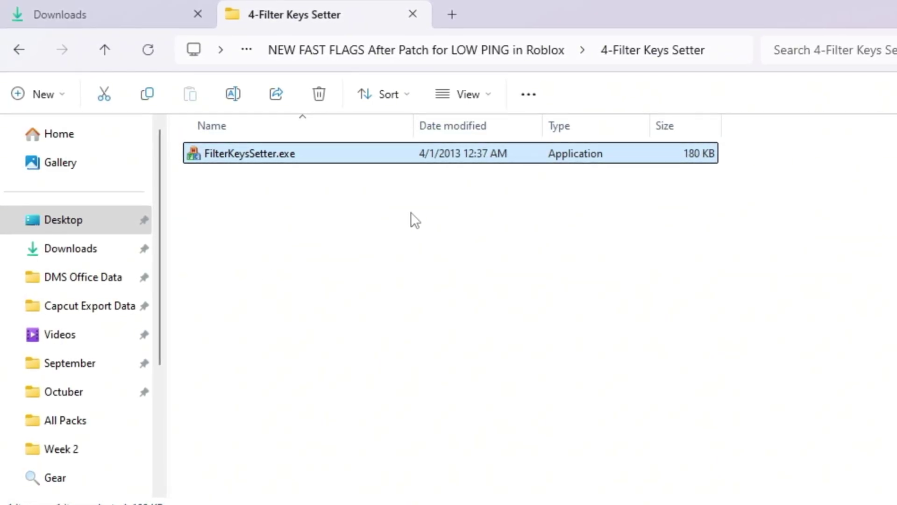
double_click(287, 158)
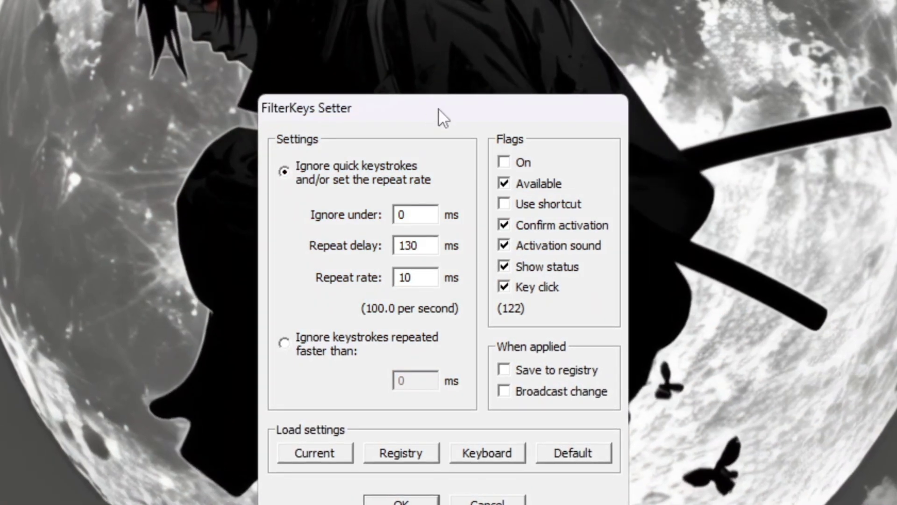
Step: Confirm Ignore under 0 ms, Repeat delay 130 ms, Repeat rate 10 ms, and enable Save to registry
drag(442, 110, 451, 51)
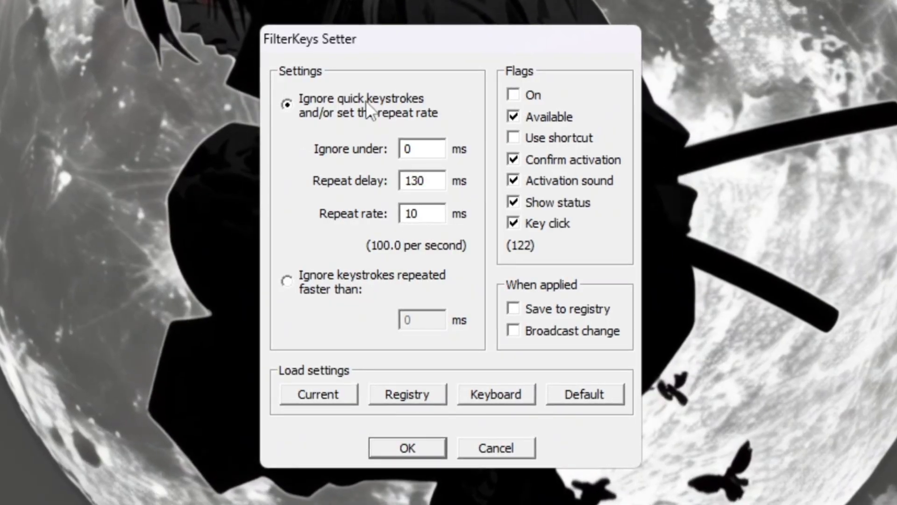
double_click(426, 148)
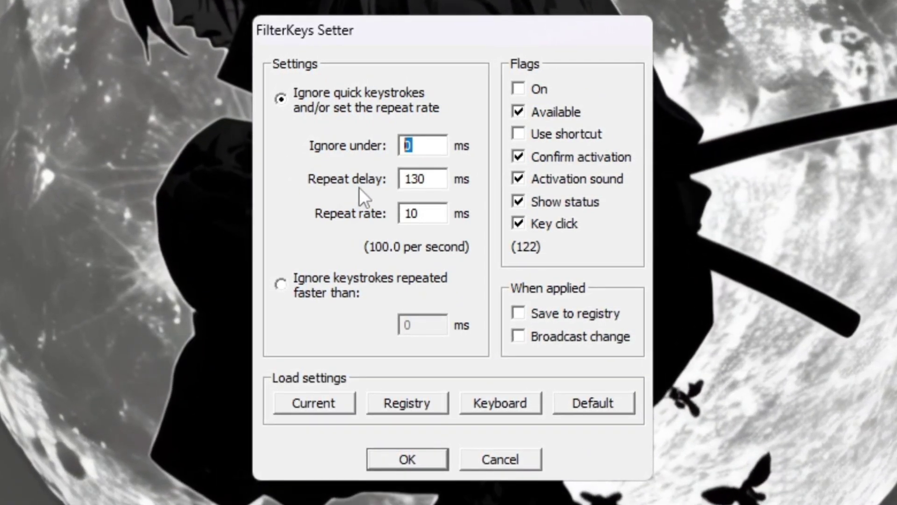
double_click(423, 180)
click(519, 178)
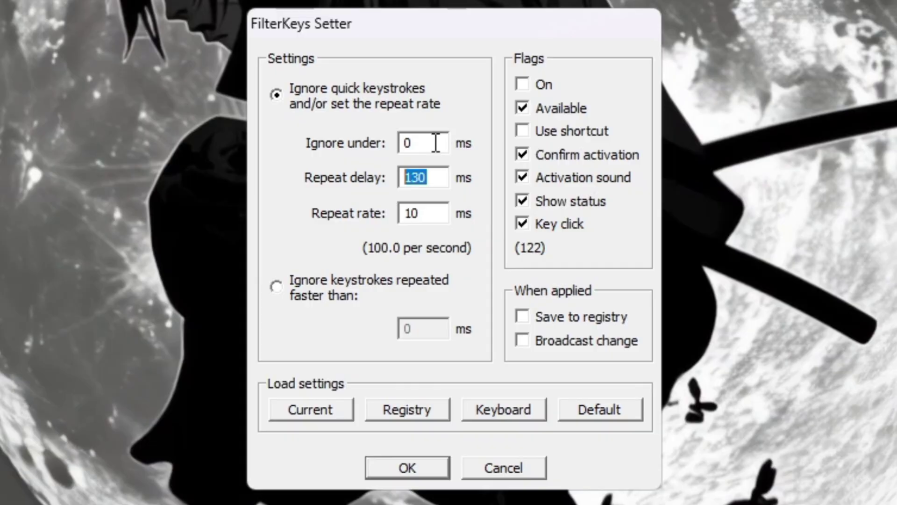
double_click(437, 214)
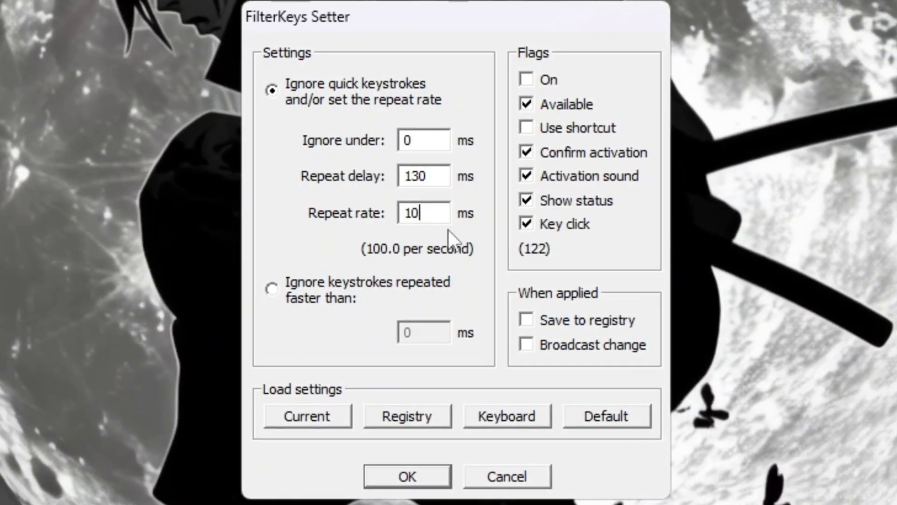
click(541, 327)
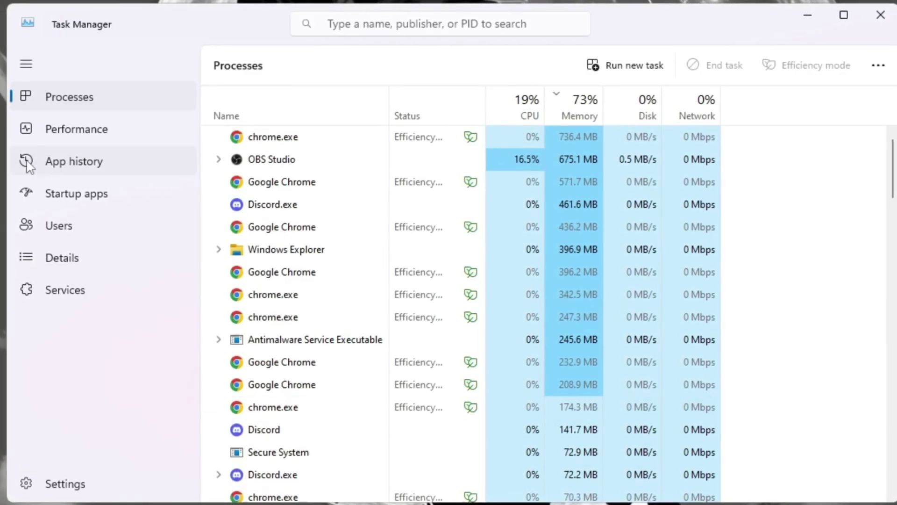
Step: Show Task Manager's Startup apps list and look through the entries
click(148, 197)
scroll(542, 252, down, 3)
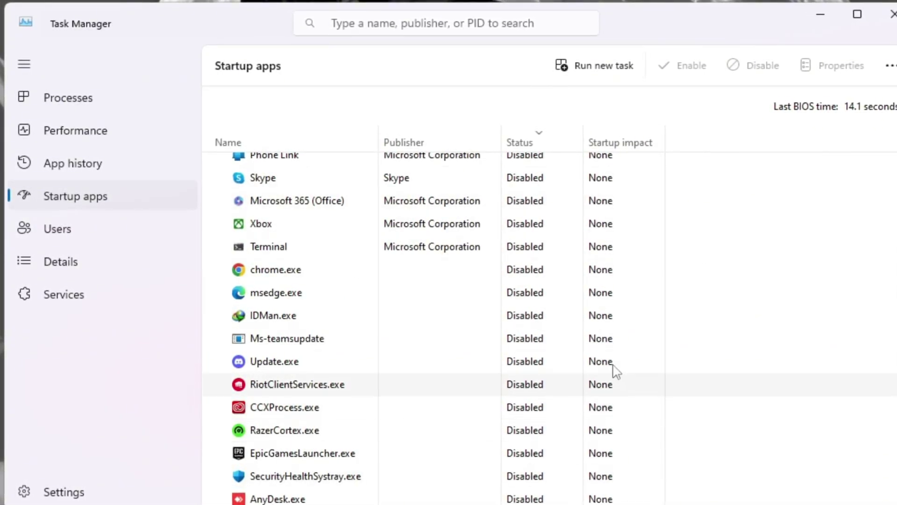
scroll(548, 401, up, 2)
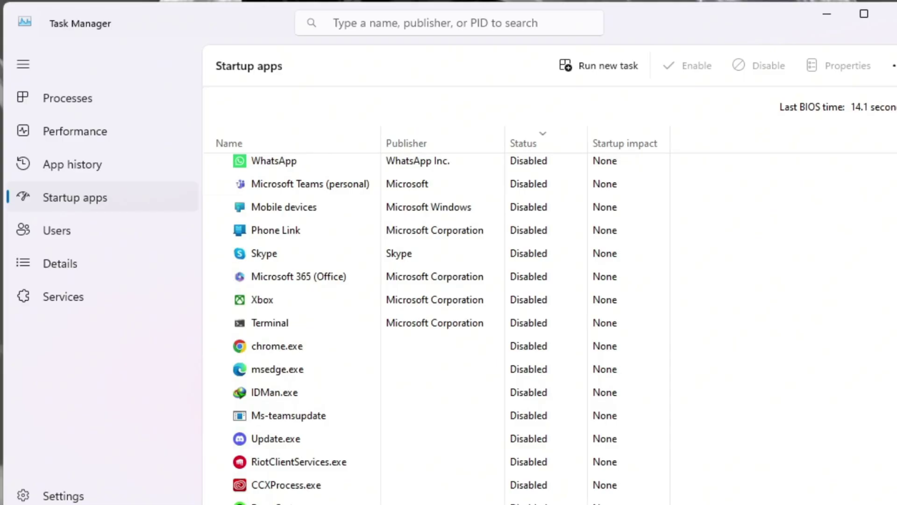
scroll(652, 374, down, 3)
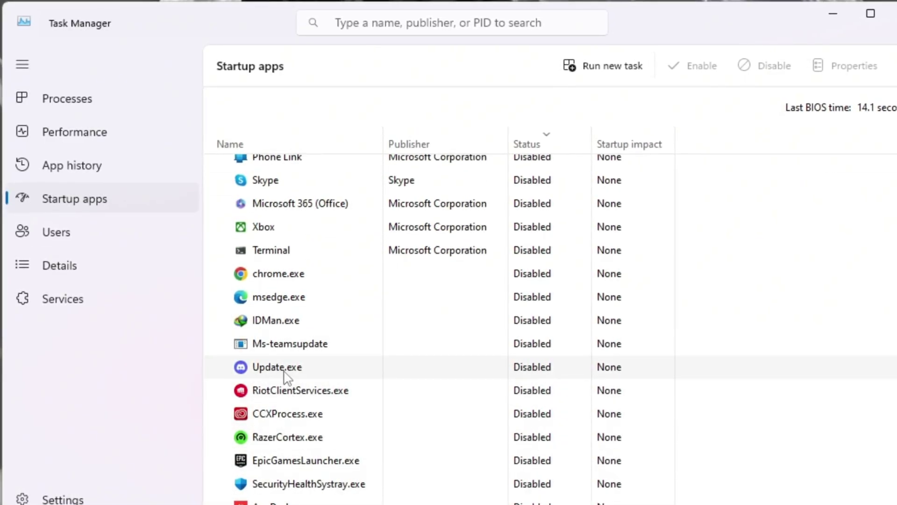
scroll(403, 453, up, 6)
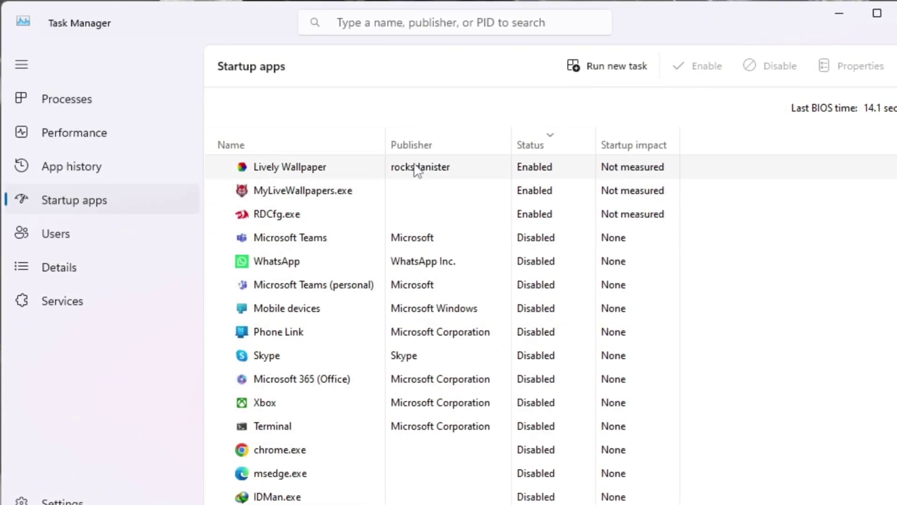
Step: Check the options for Lively Wallpaper, MyLiveWallpapers.exe and RDCfg.exe, leaving them enabled
right_click(506, 176)
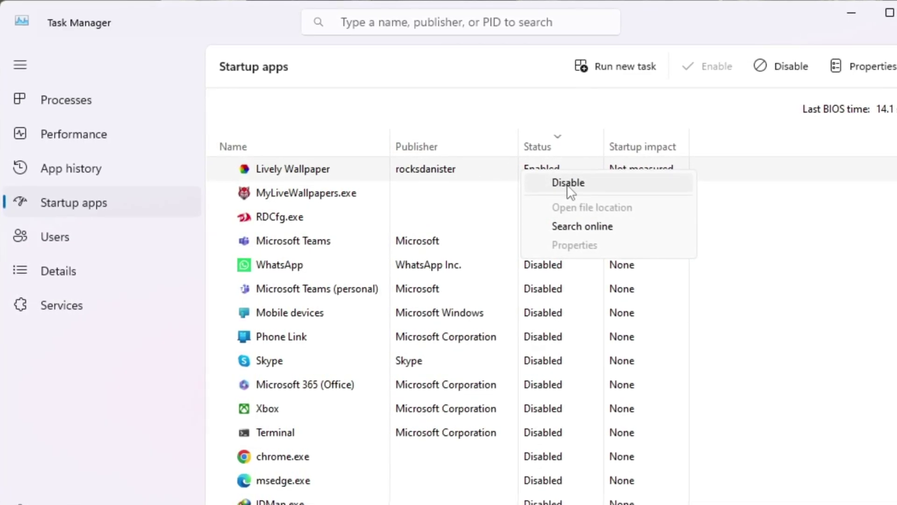
right_click(529, 218)
right_click(530, 205)
click(321, 222)
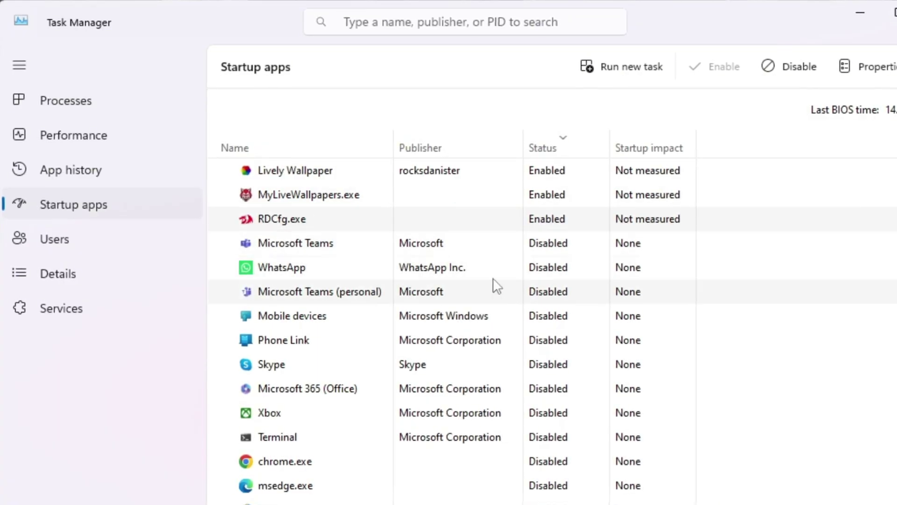
right_click(529, 223)
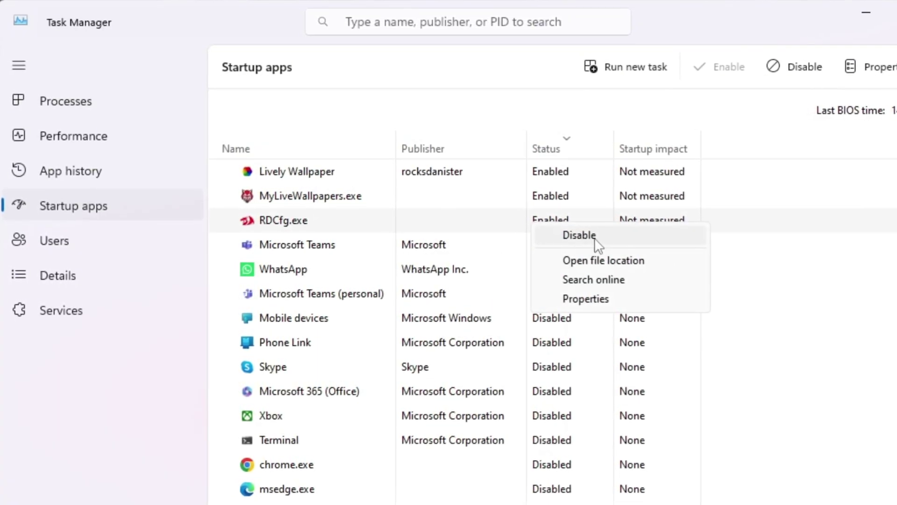
click(284, 234)
scroll(488, 420, down, 3)
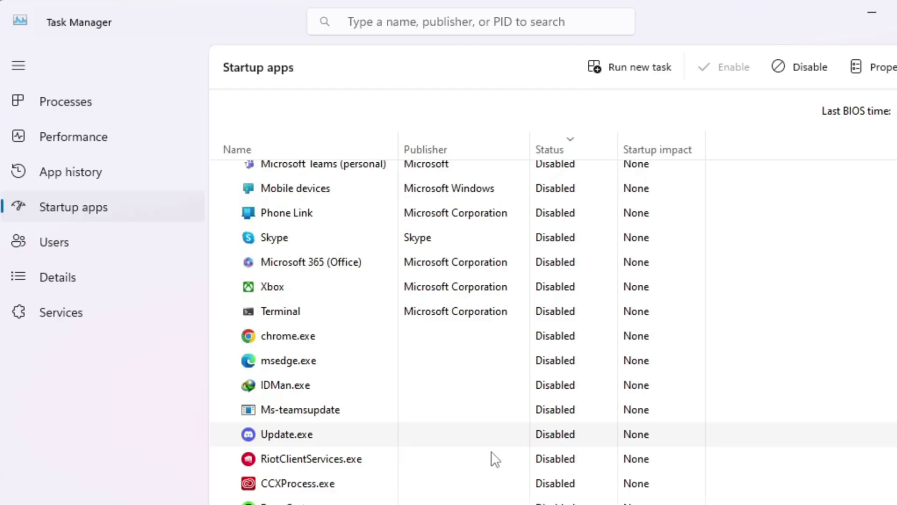
scroll(531, 456, up, 3)
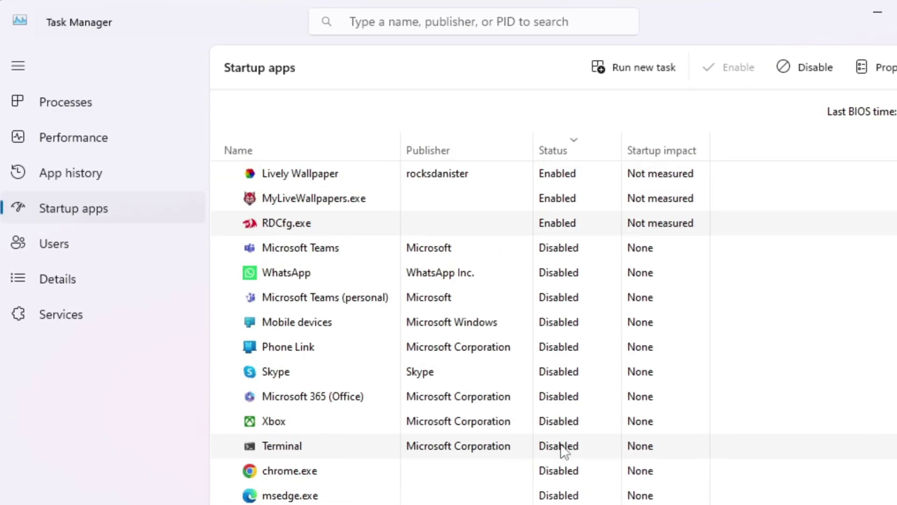